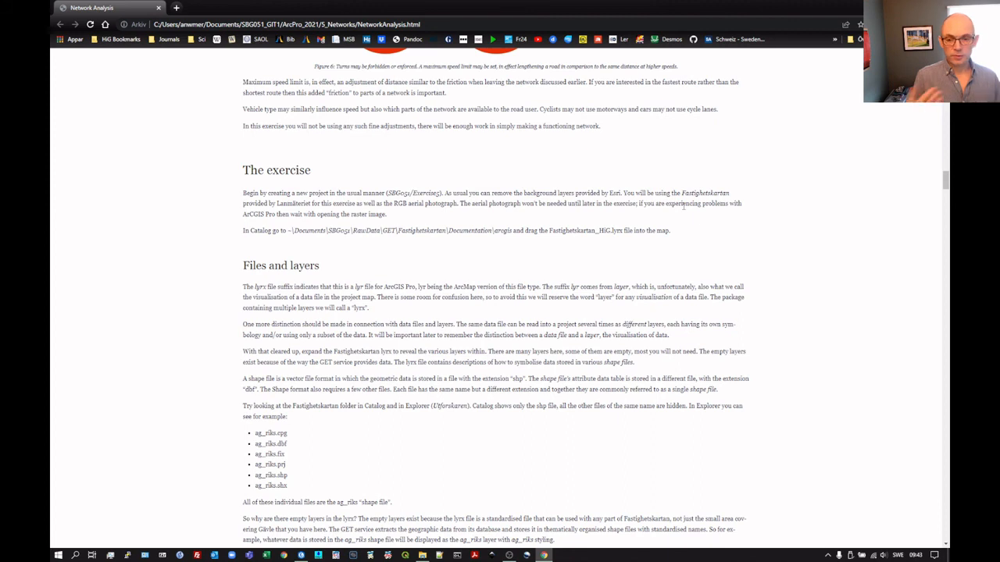
Switch to ArcGIS Pro and start a new project from the blank Map template.
key(alt+Tab)
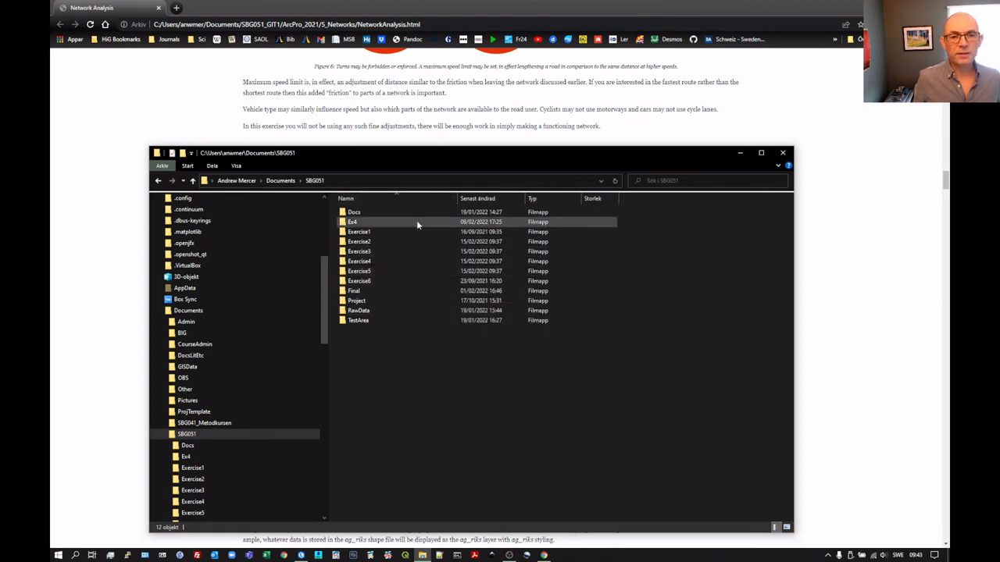
key(alt+Tab)
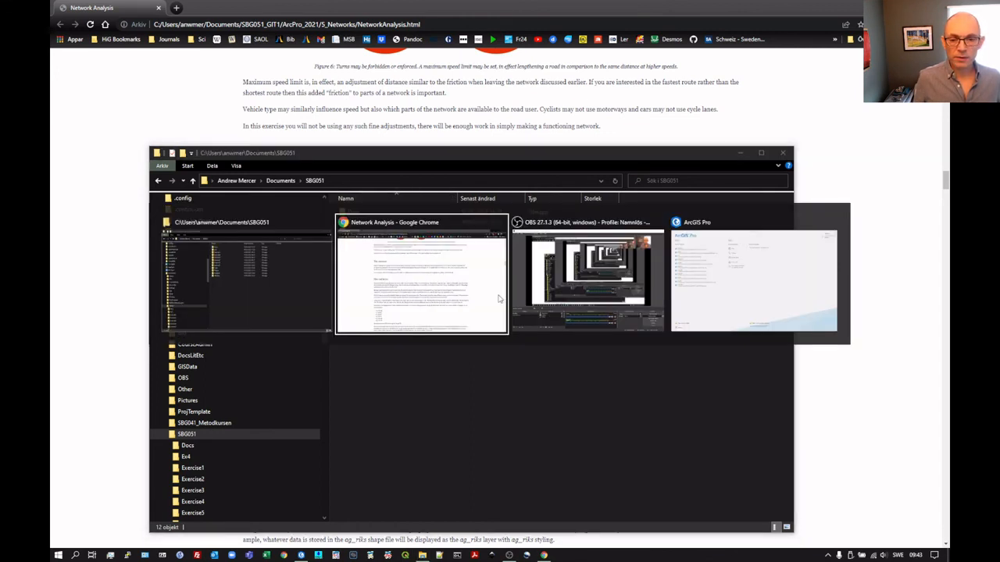
key(alt+Tab)
key(alt+Tab)
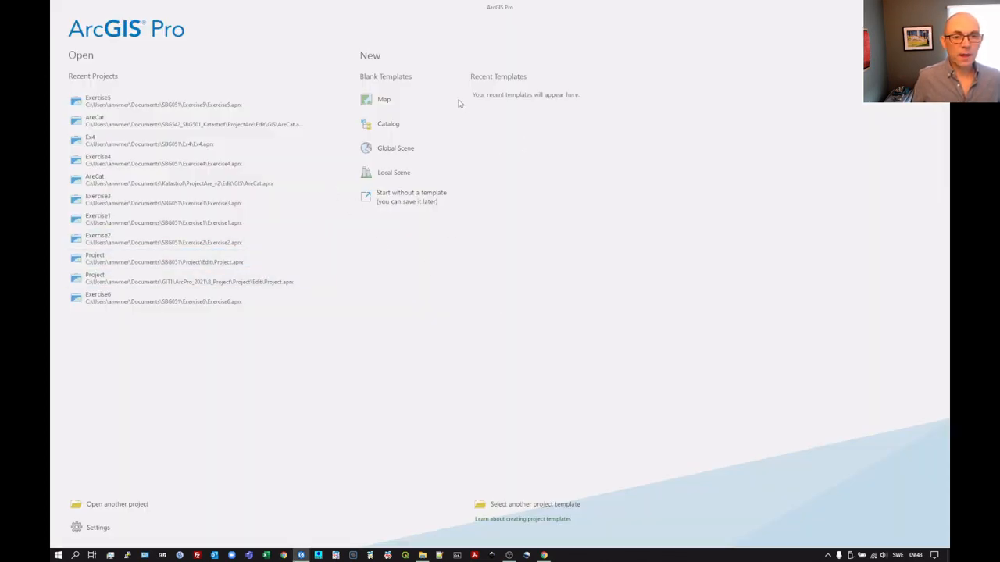
click(378, 103)
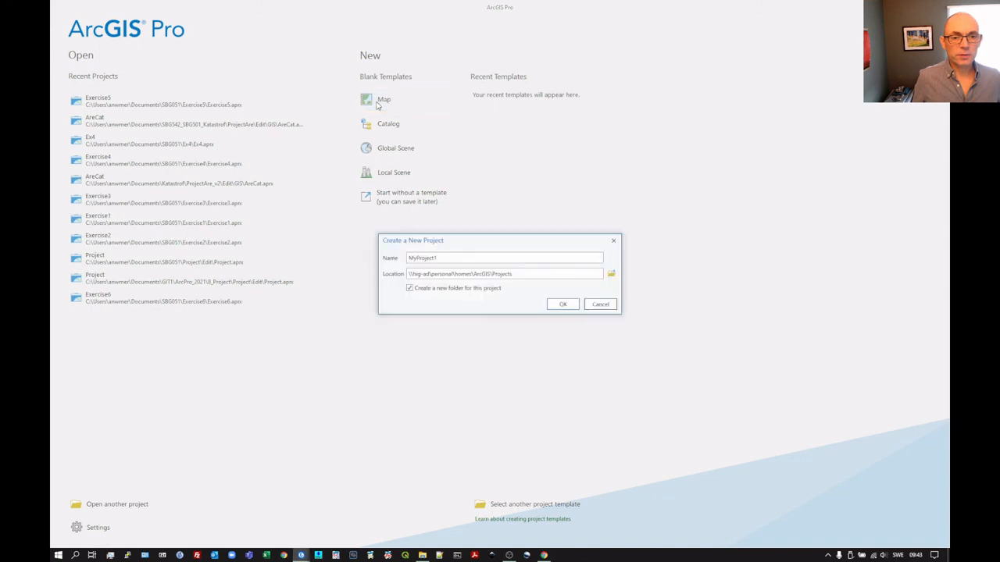
Set the new project's location to the SBG051 folder inside the user's Documents folder on the C drive.
click(610, 275)
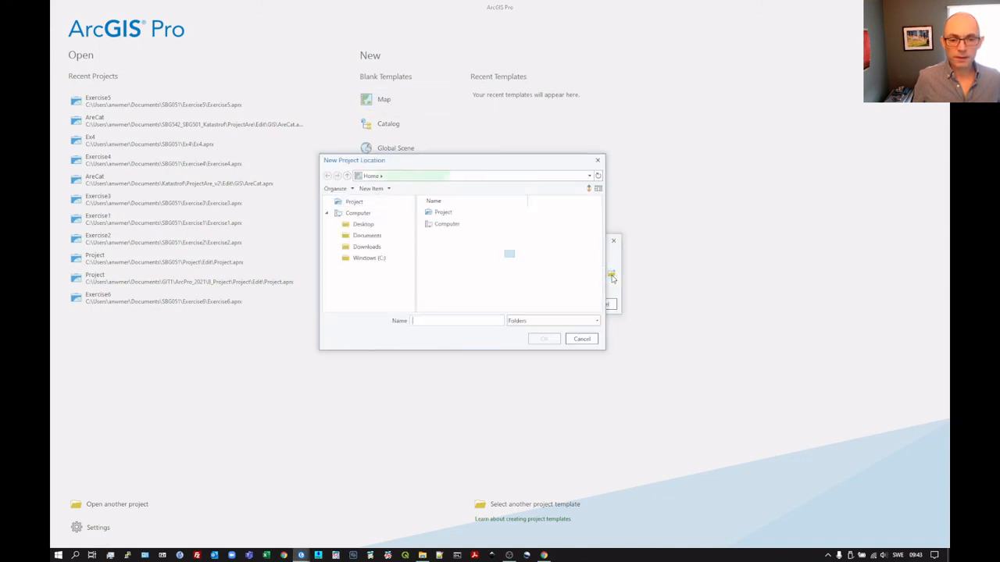
click(381, 262)
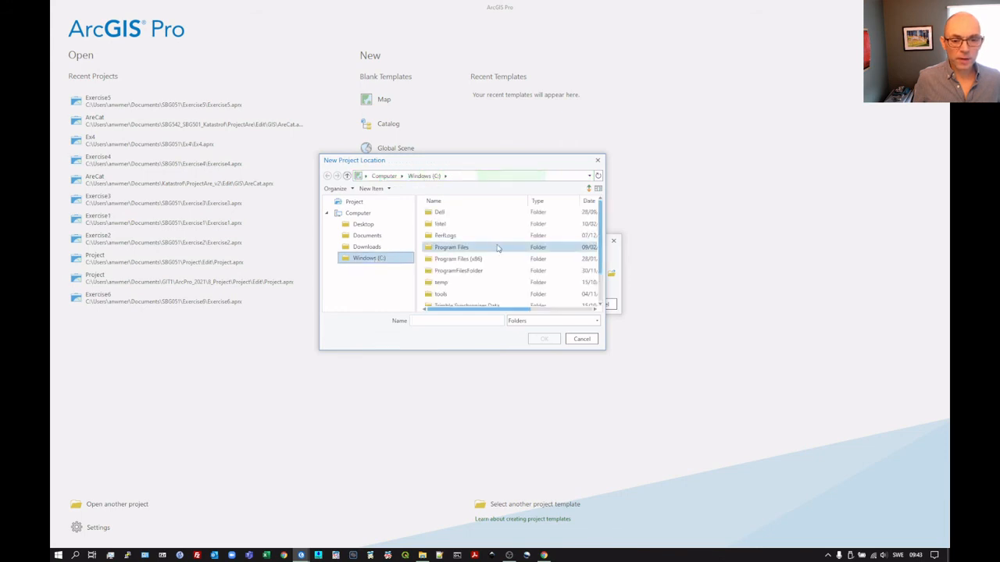
double_click(442, 282)
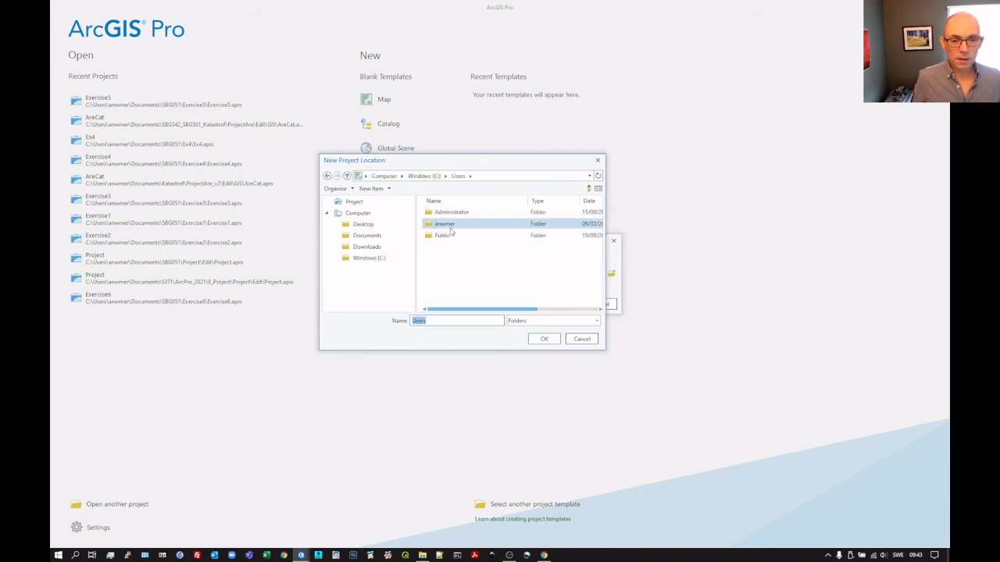
double_click(444, 224)
scroll(481, 285, down, 1)
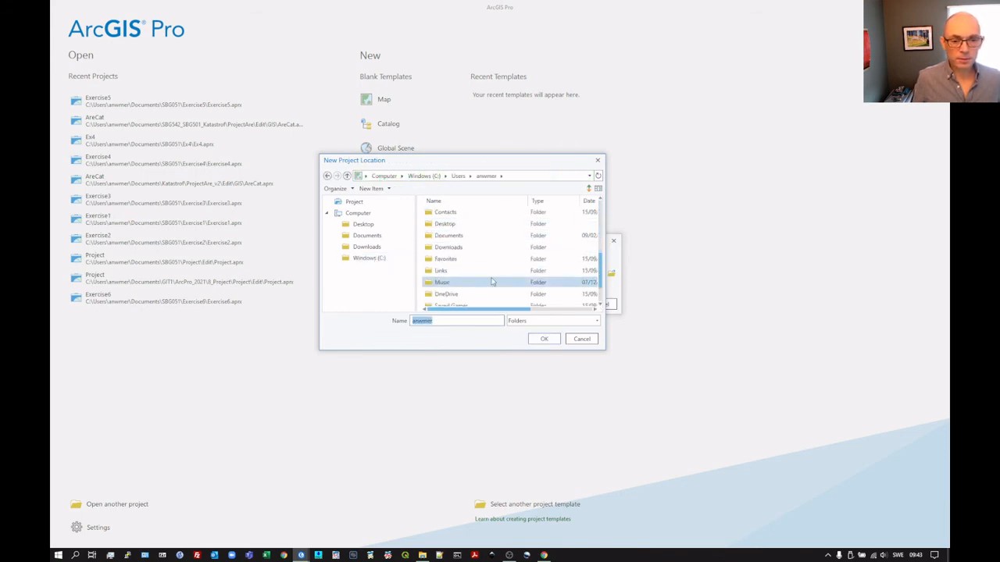
double_click(448, 236)
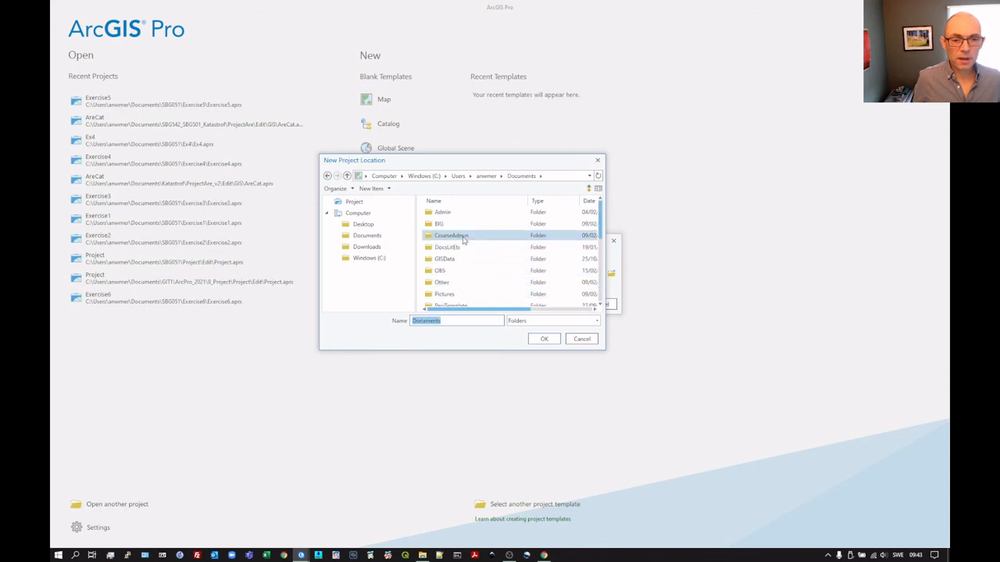
scroll(453, 253, down, 2)
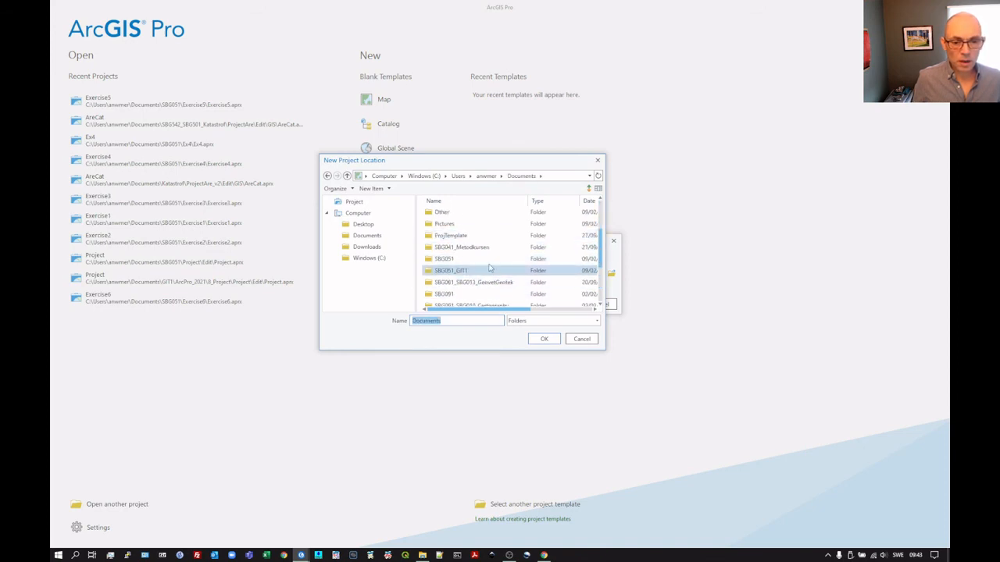
double_click(473, 260)
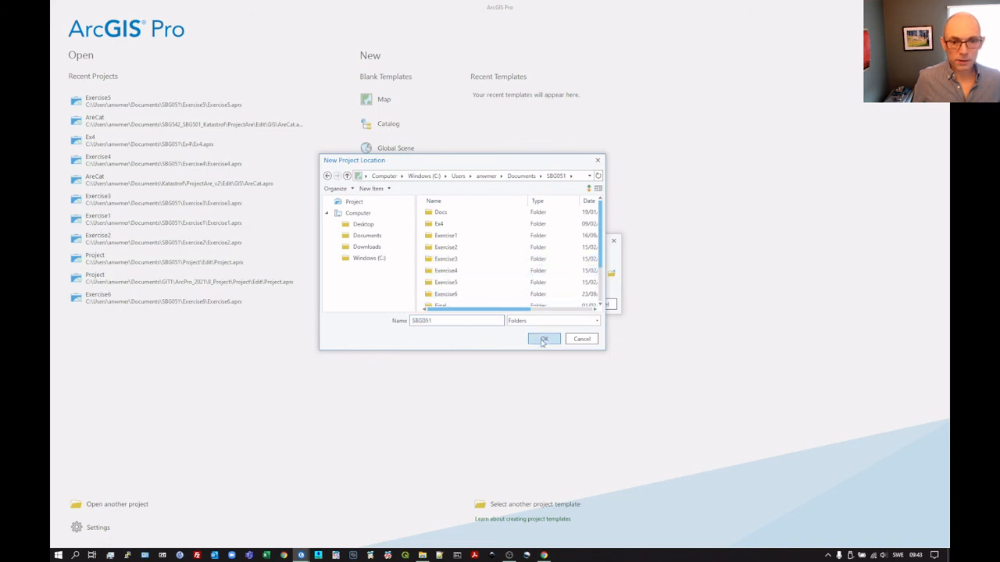
click(544, 338)
Name the project Ex5 and create it.
double_click(442, 257)
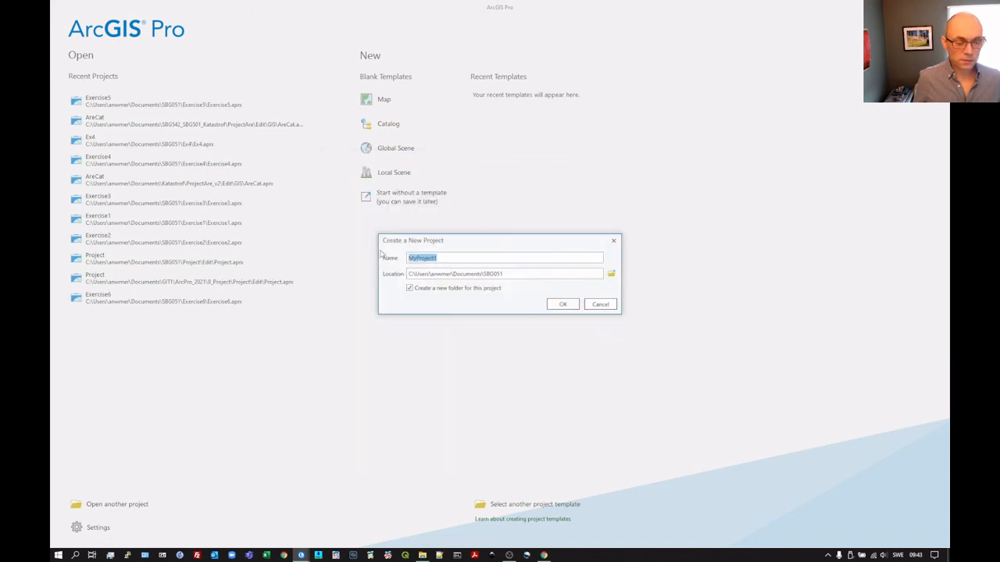
text(Ex)
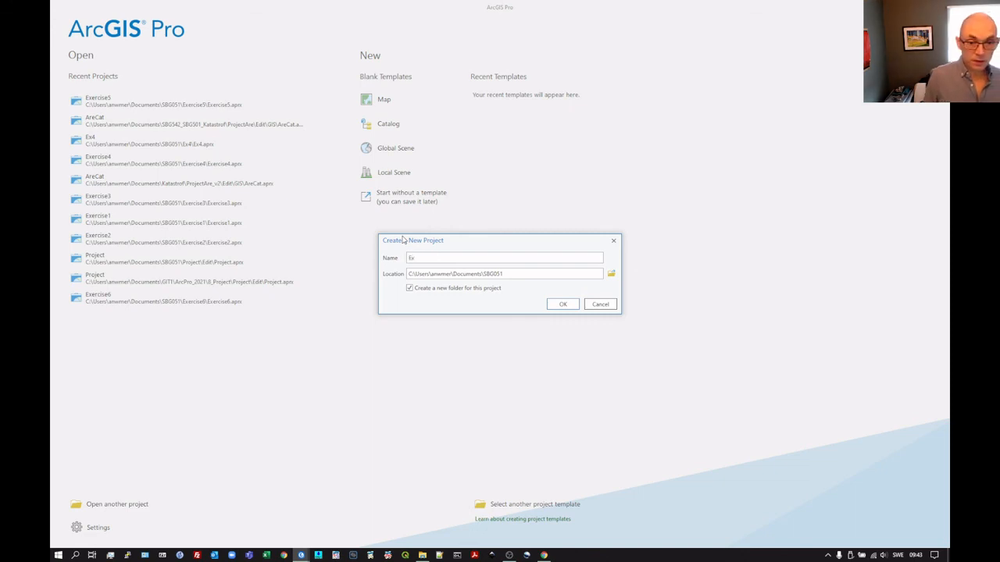
text(5)
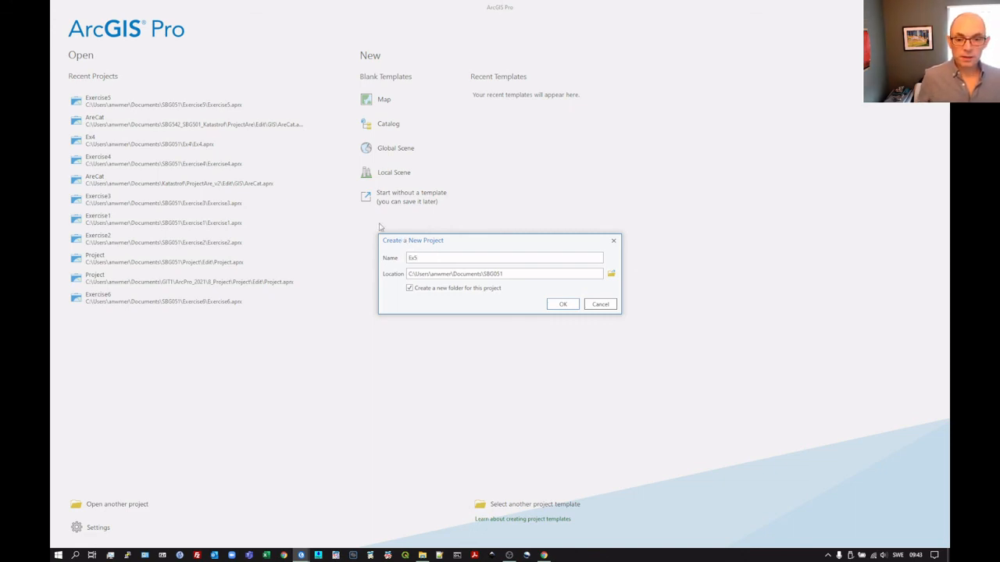
click(561, 306)
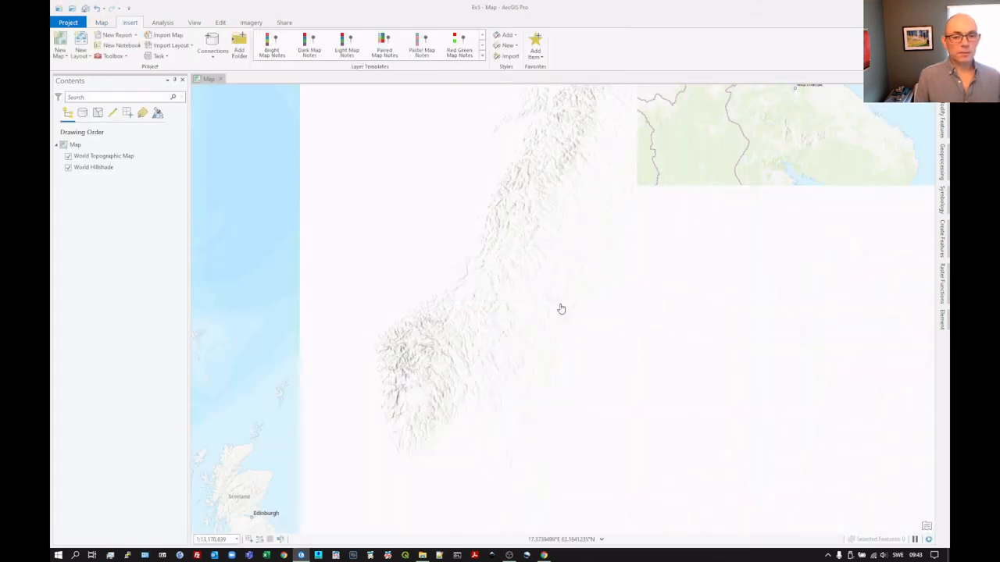
Remove the World Topographic Map and World Hillshade layers from the map.
click(101, 156)
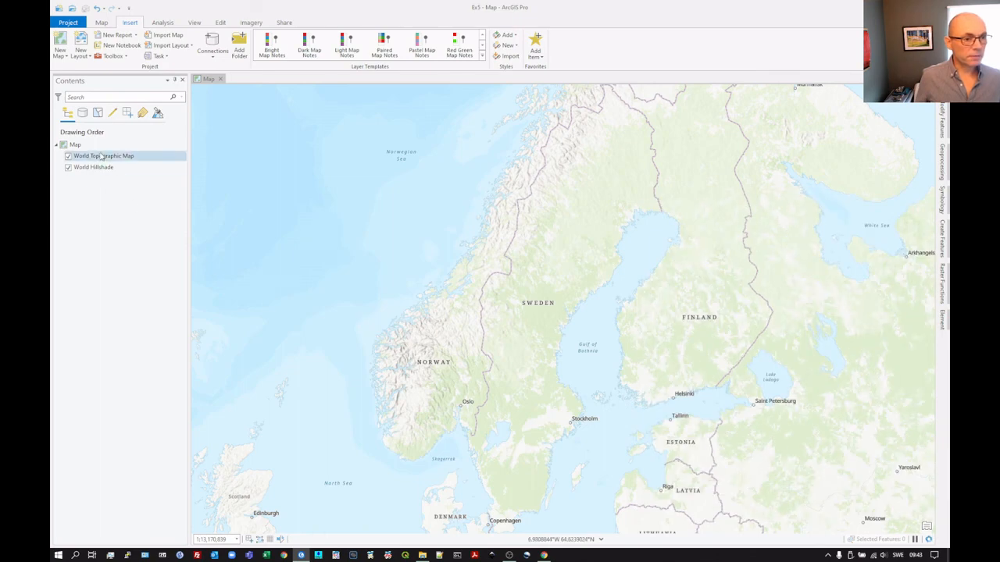
shift+click(104, 168)
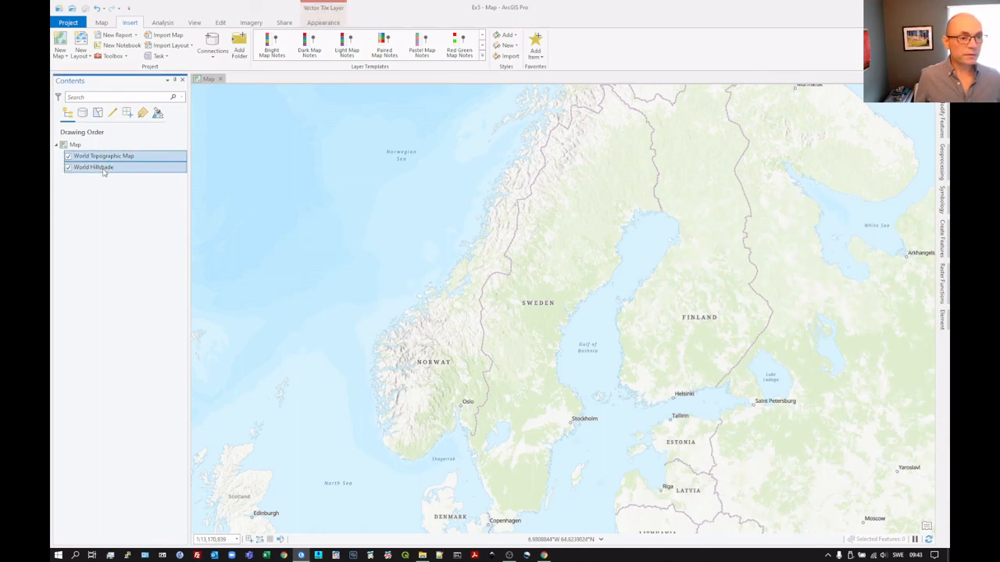
right_click(103, 170)
click(125, 187)
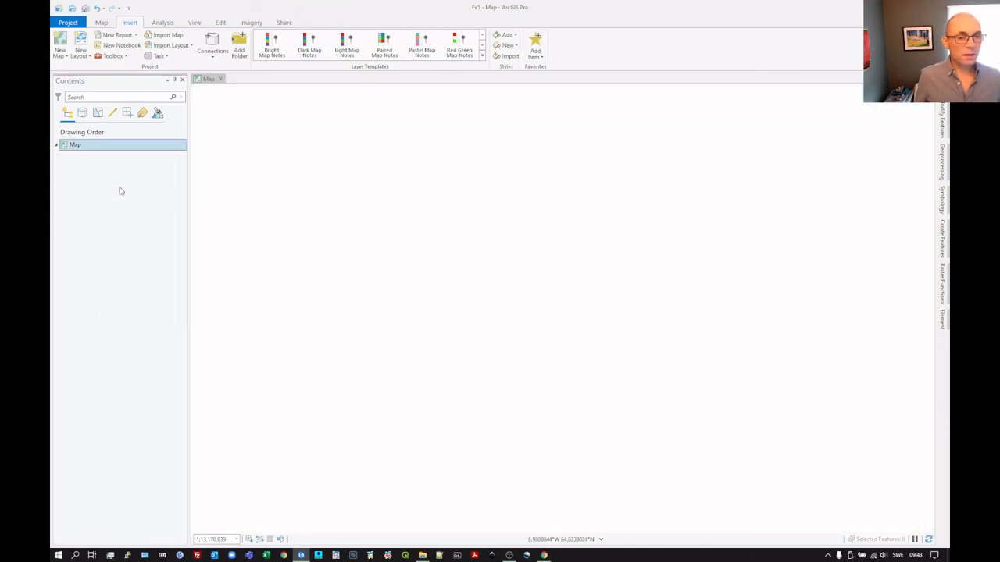
Check the exercise instructions in Chrome for the location of the Fastighetskartan layer file, and return to ArcGIS Pro.
key(alt+Tab)
key(alt+Tab)
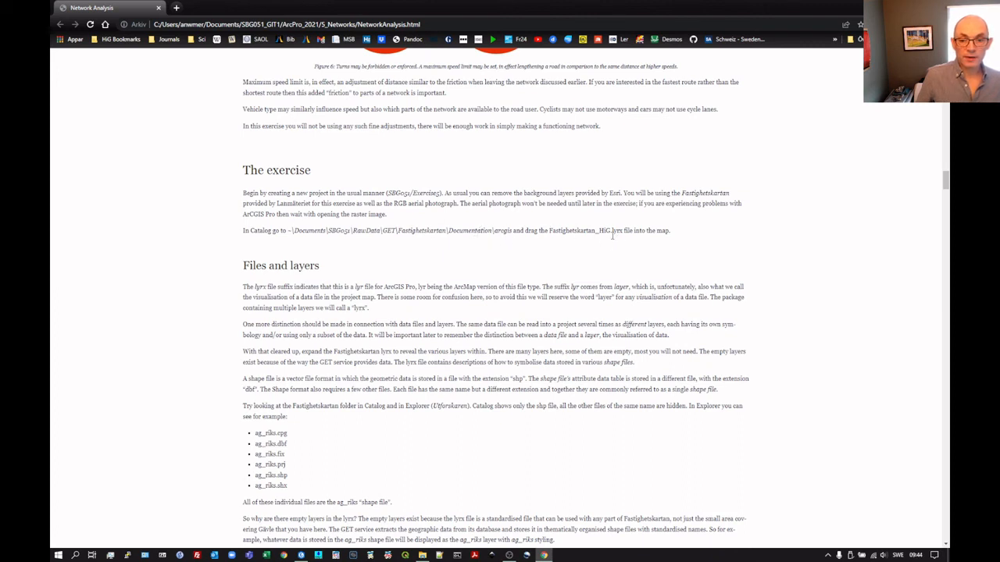
key(alt+Tab)
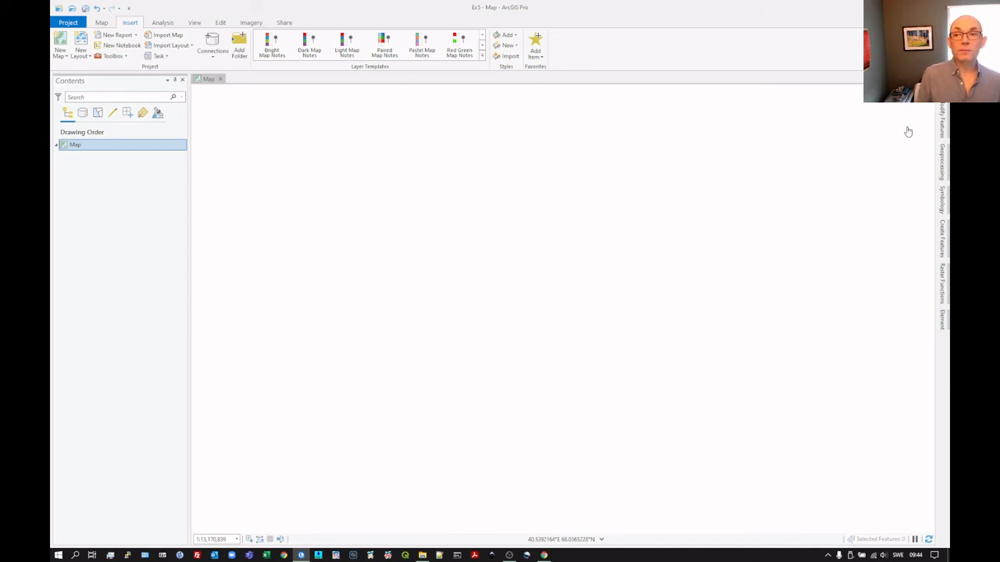
Show the Catalog and expand the project's Folders down to the contents of the Ex5 folder.
click(942, 84)
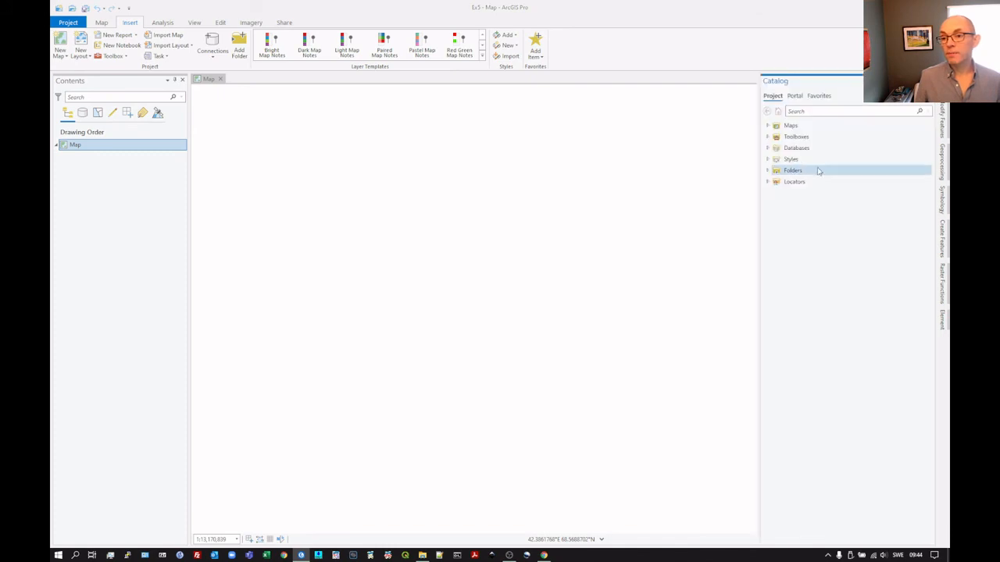
click(767, 170)
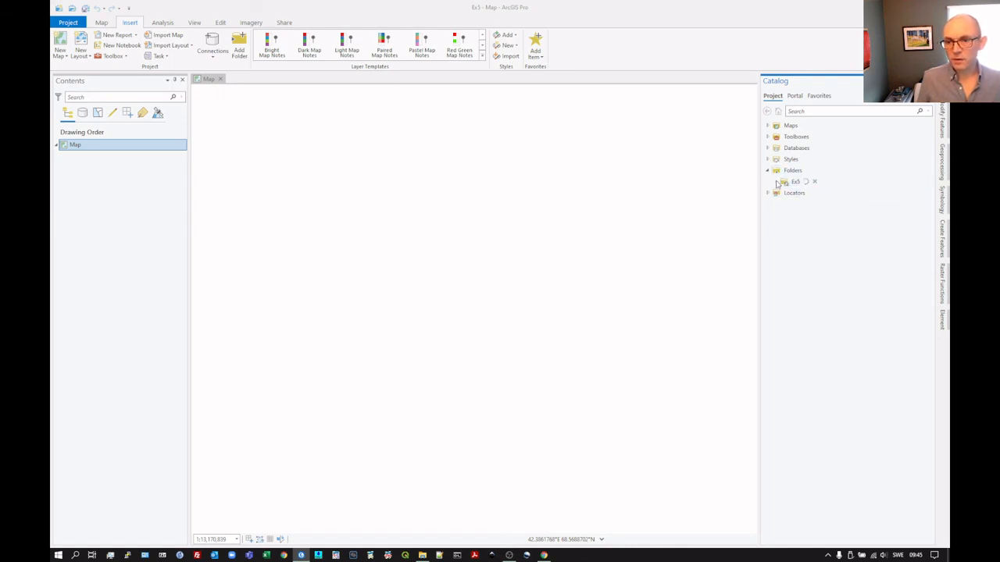
click(775, 181)
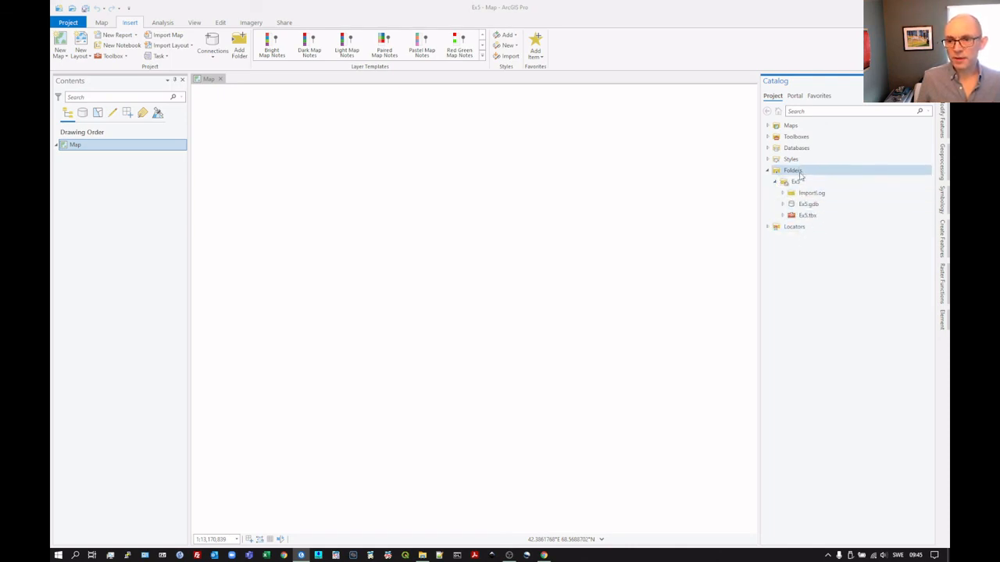
Add a folder connection to the RawData folder inside Documents\SBG051.
right_click(799, 174)
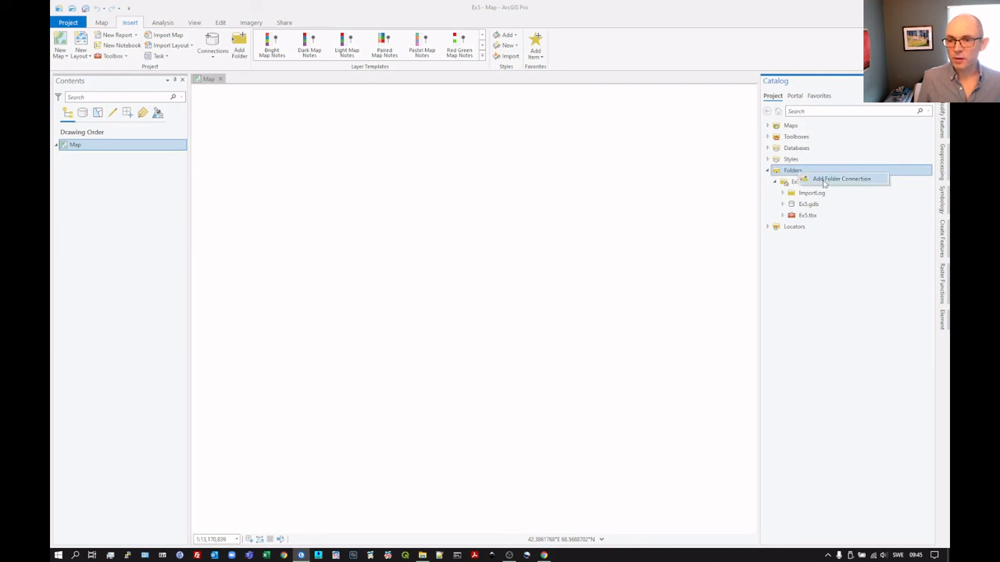
click(835, 179)
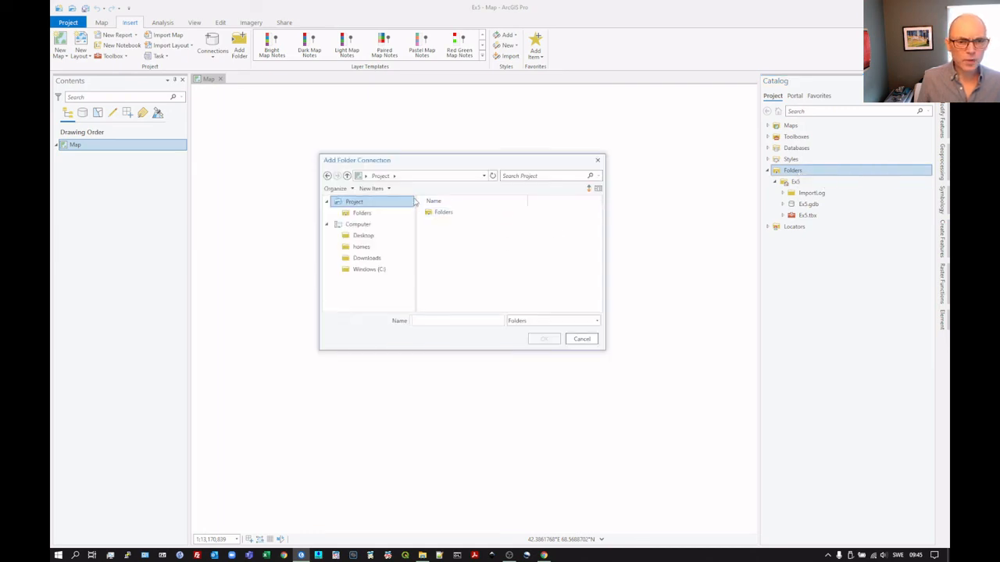
click(364, 270)
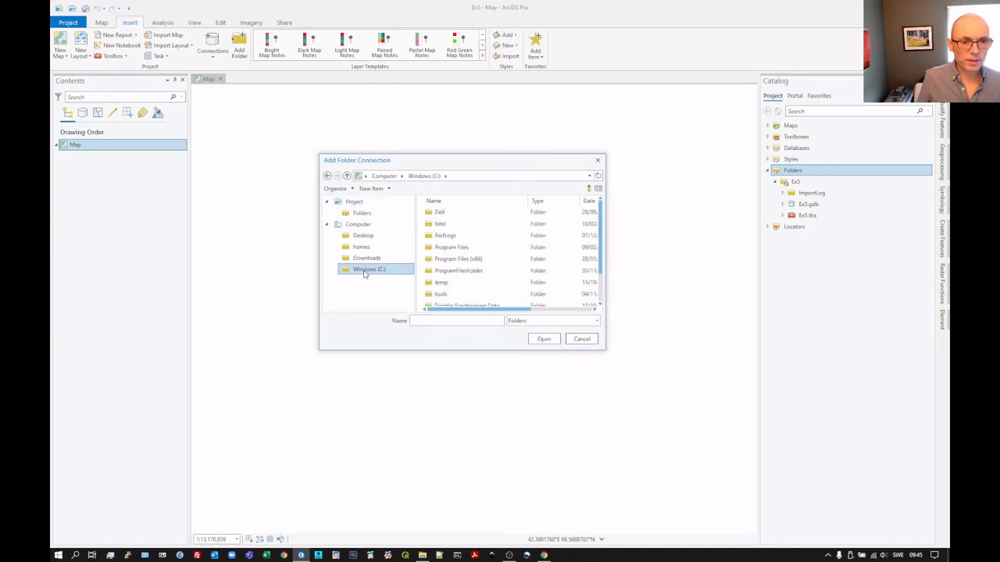
scroll(468, 281, down, 1)
scroll(468, 281, up, 1)
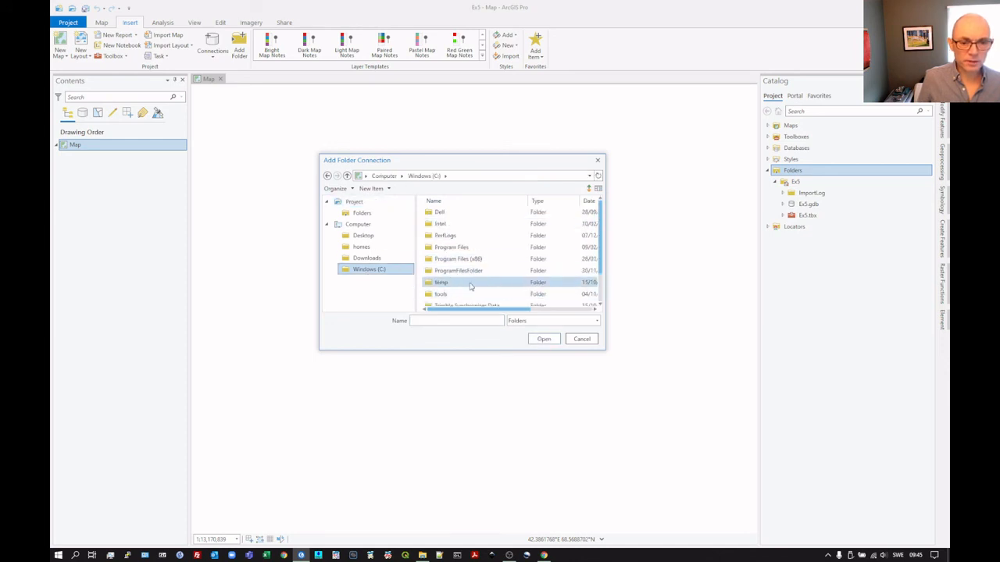
scroll(470, 286, down, 1)
double_click(469, 285)
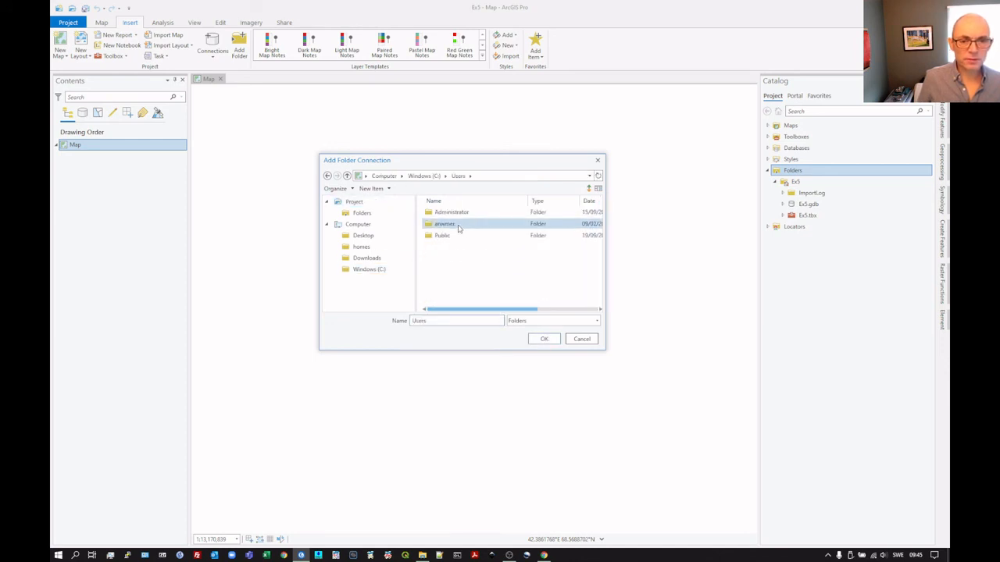
double_click(459, 226)
scroll(461, 248, down, 2)
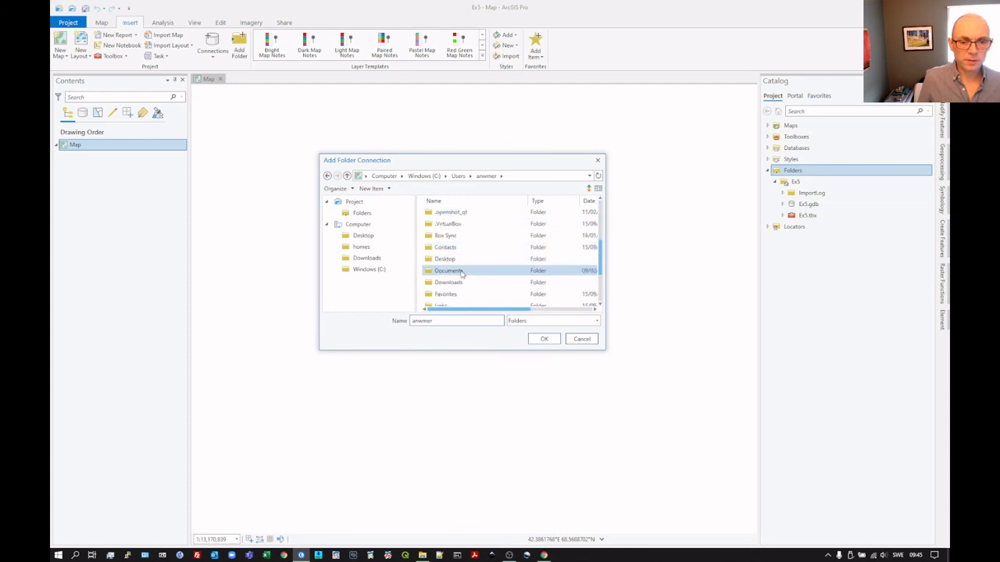
double_click(448, 271)
scroll(464, 269, down, 3)
click(467, 261)
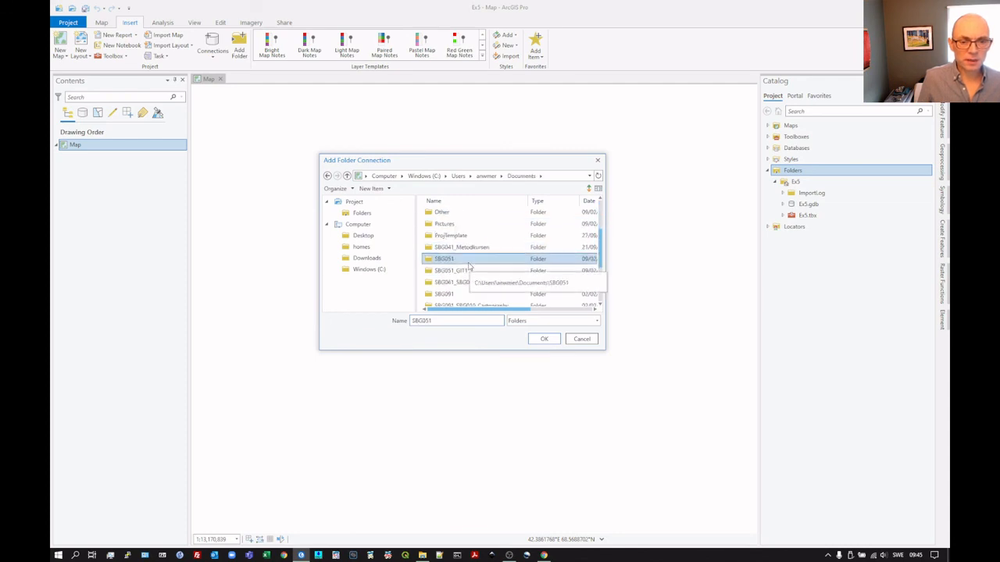
double_click(470, 261)
scroll(473, 266, down, 2)
click(464, 286)
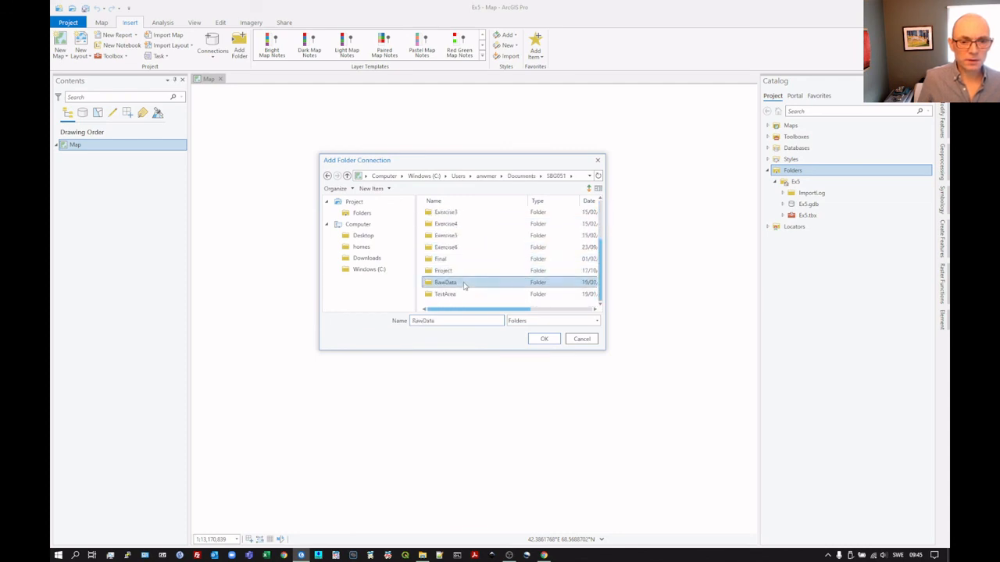
click(544, 338)
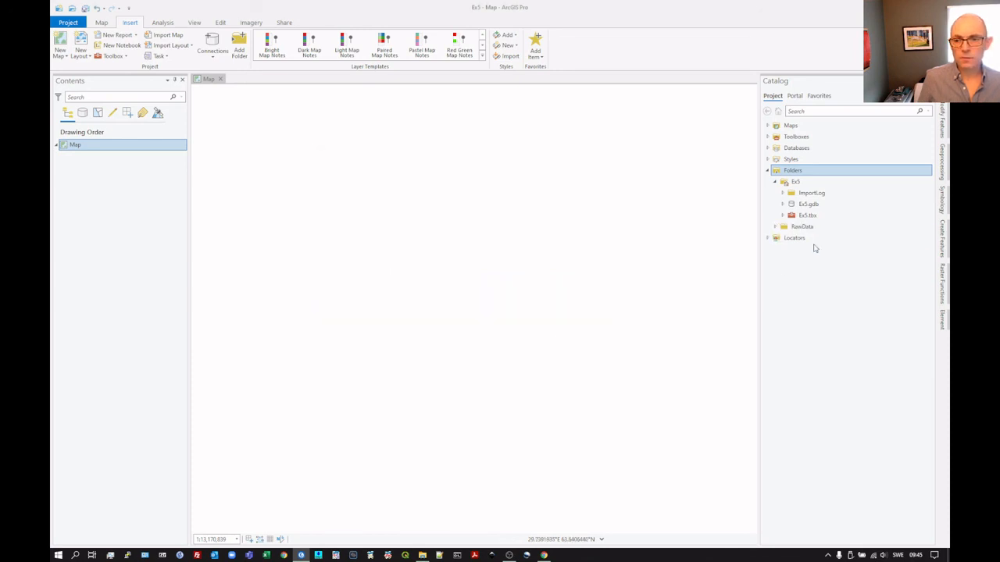
Expand the RawData connection in the Catalog down through GET to the shapefiles in the Fastighetskartan folder.
click(775, 227)
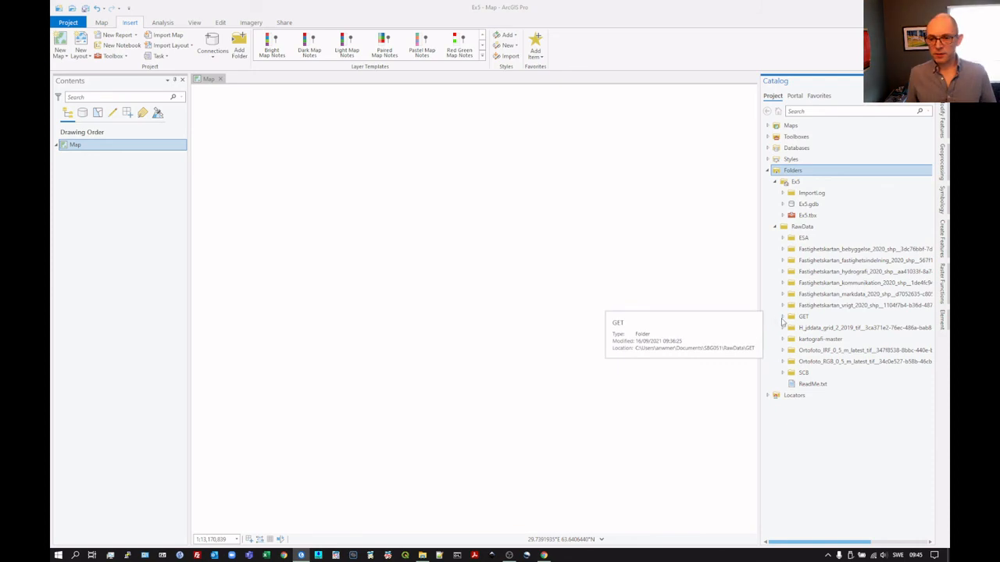
click(782, 316)
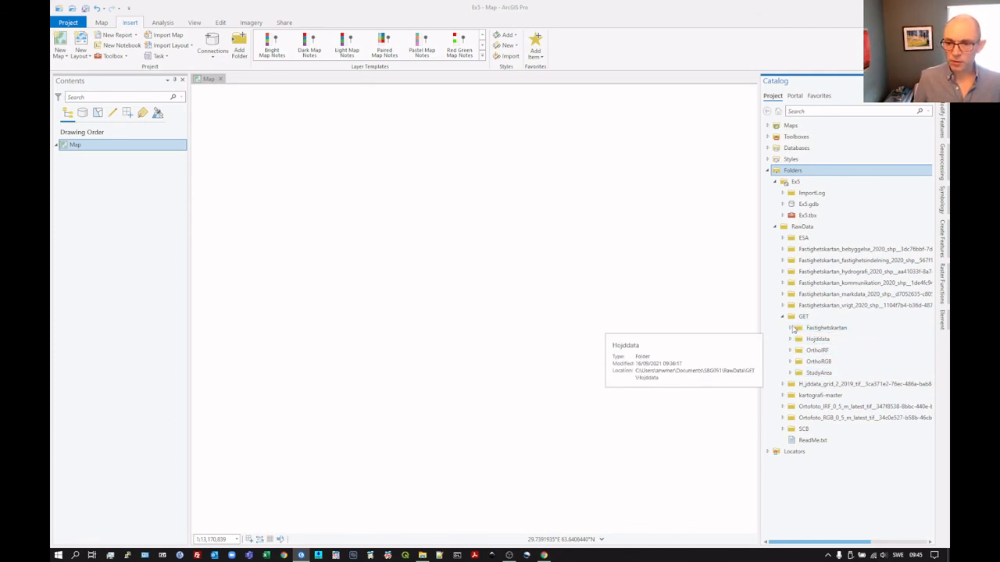
click(790, 328)
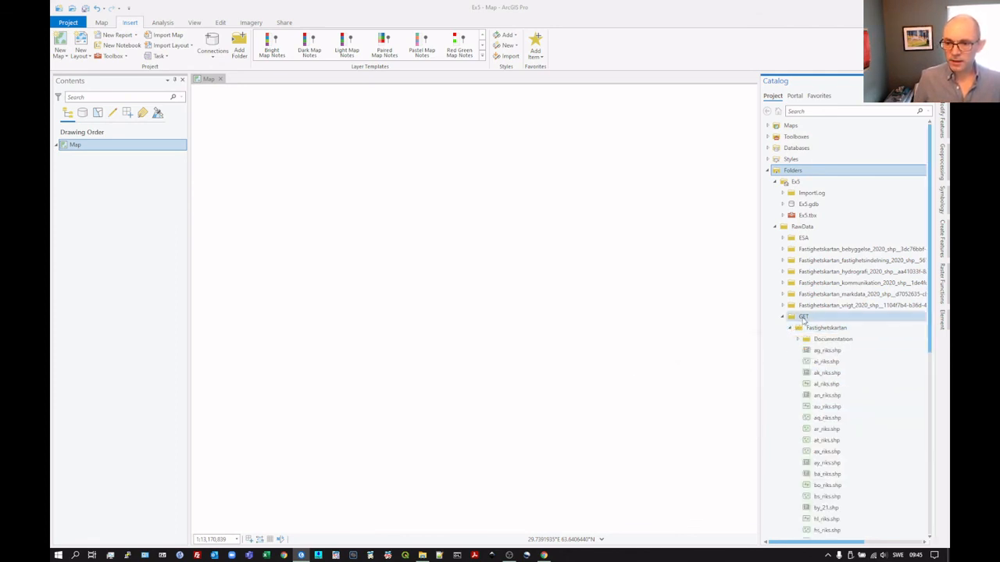
scroll(859, 344, down, 3)
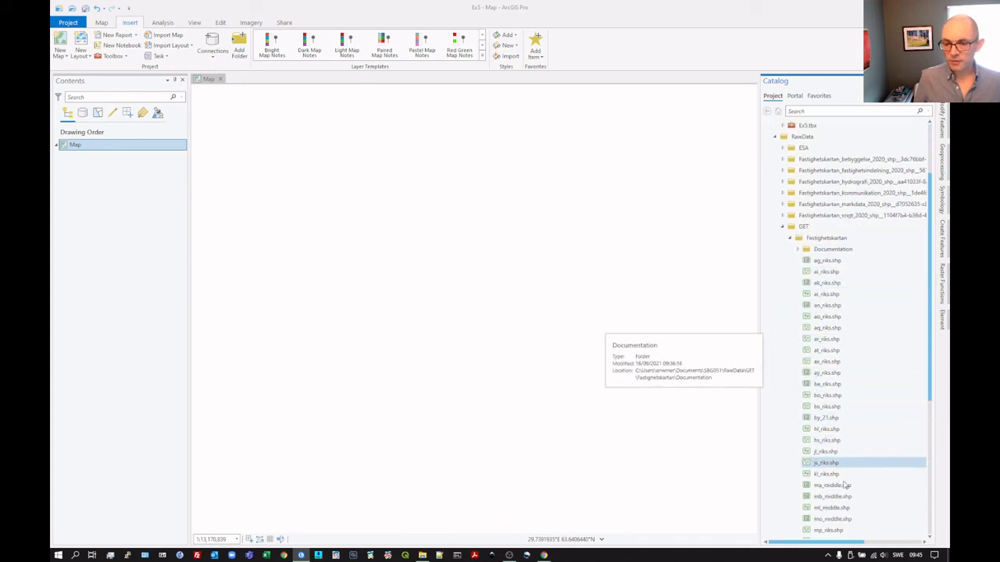
Switch to File Explorer and open RawData\GET\Fastighetskartan to compare its files with the Catalog listing.
key(alt+Tab)
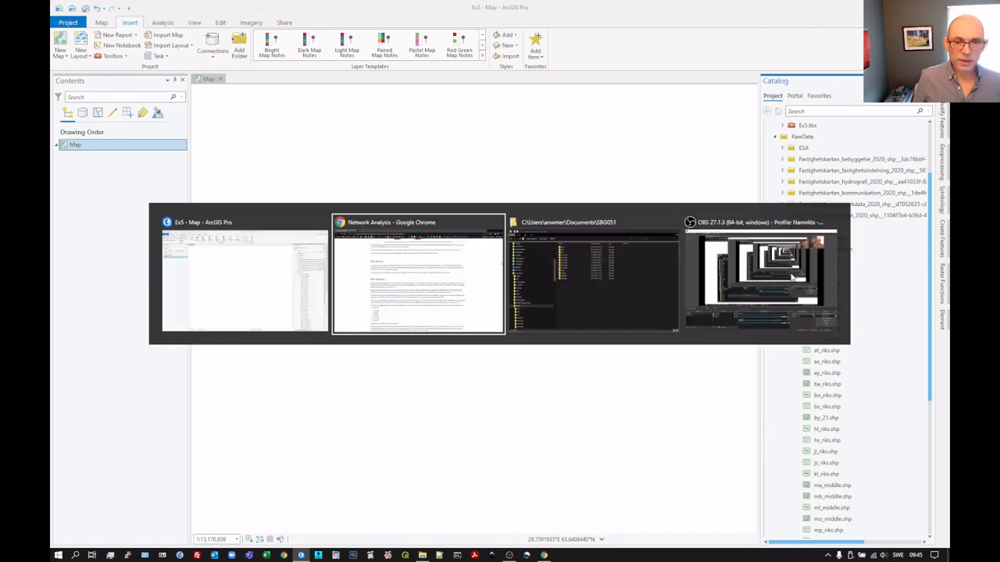
key(alt+Tab)
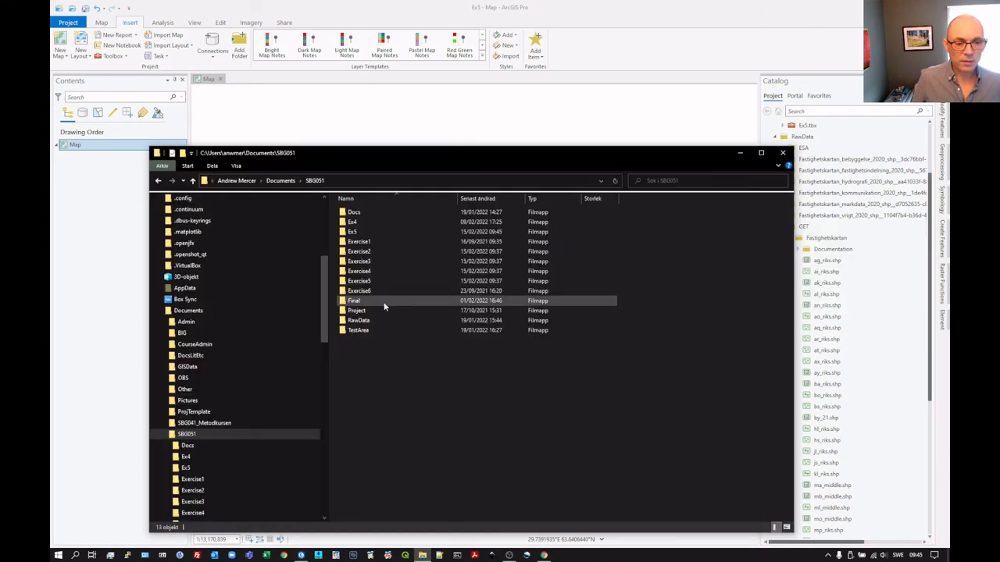
double_click(369, 321)
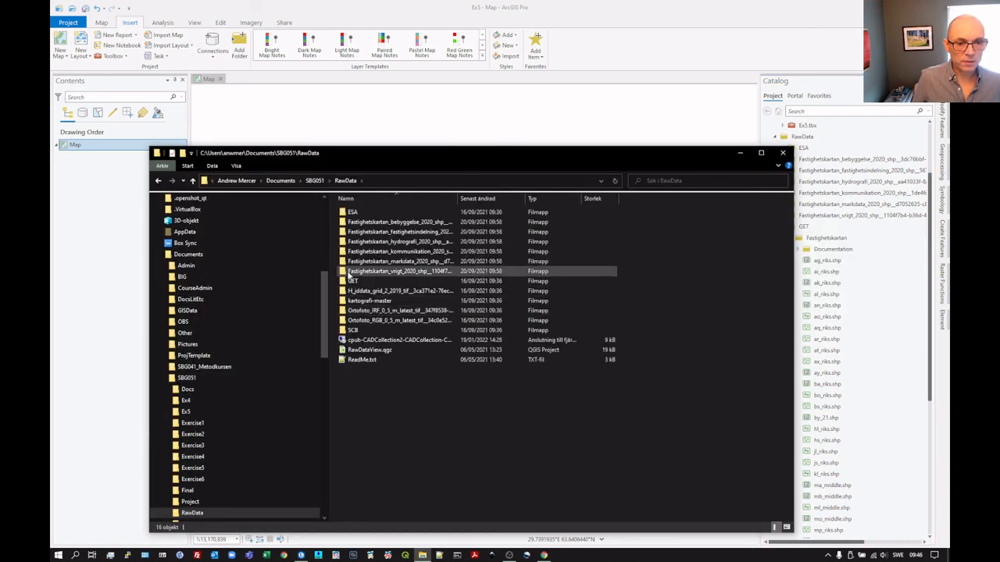
double_click(351, 281)
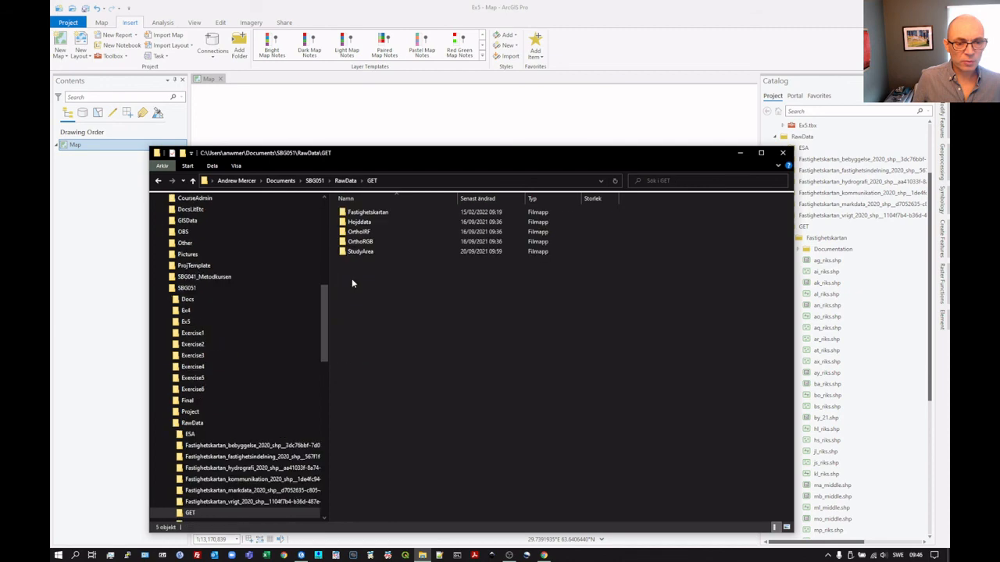
double_click(360, 213)
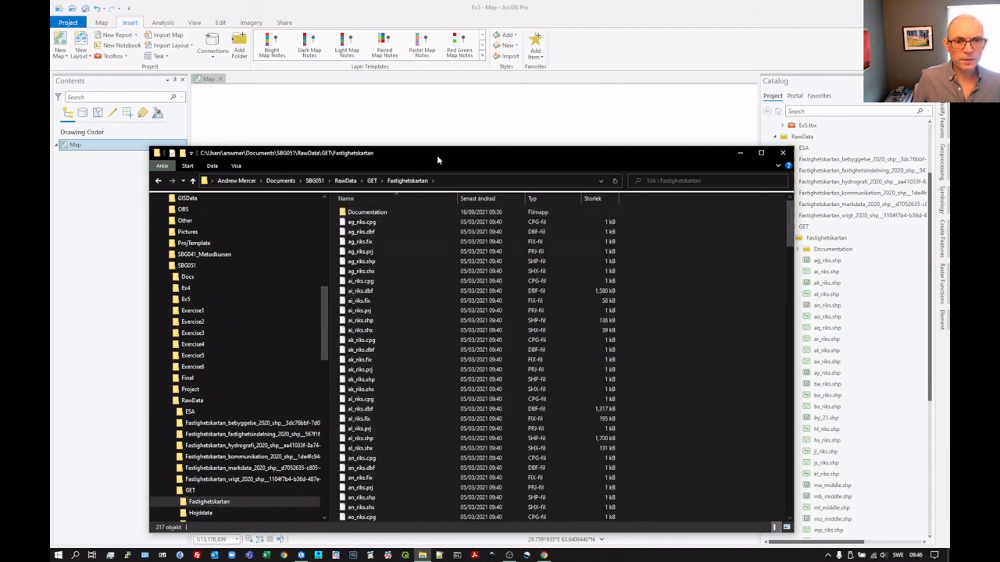
drag(436, 154, 393, 153)
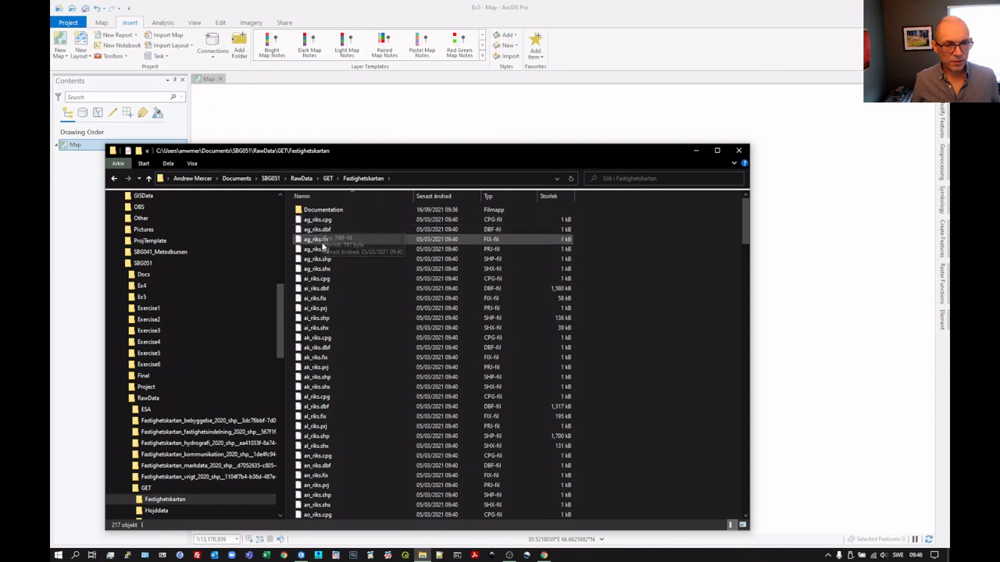
Return to ArcGIS Pro and add the by_21.shp shapefile from the Fastighetskartan folder to the map.
click(942, 85)
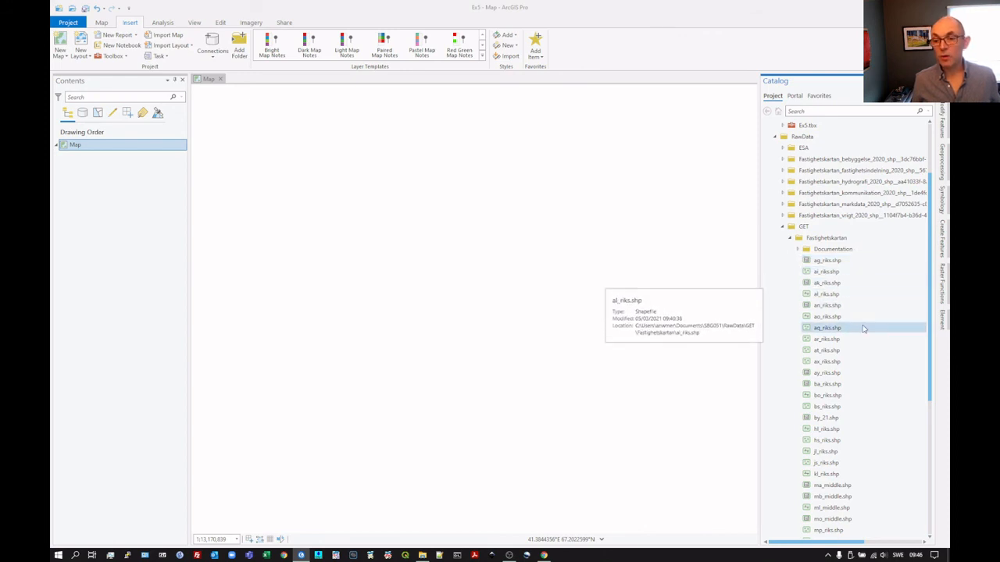
key(alt+Tab)
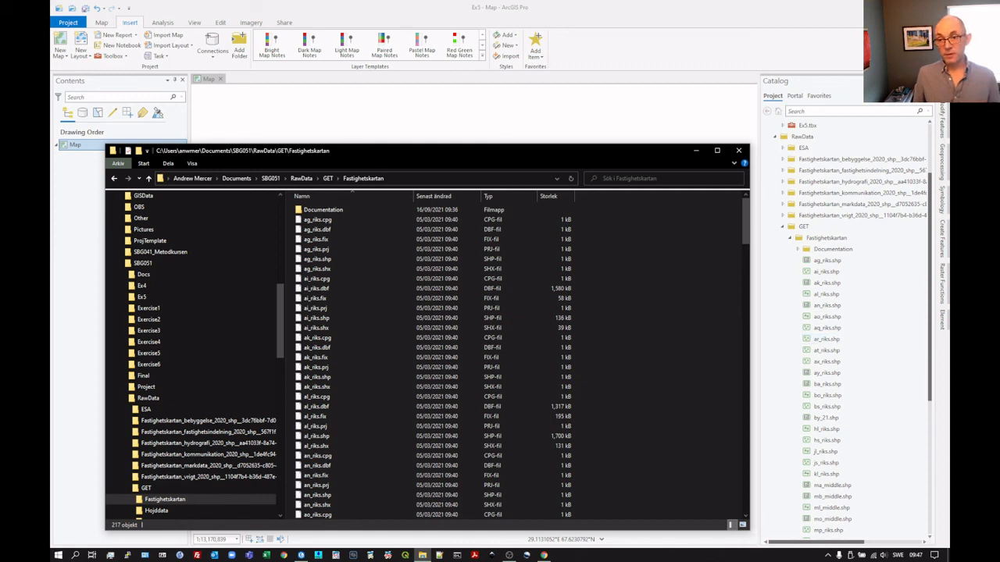
key(alt+Tab)
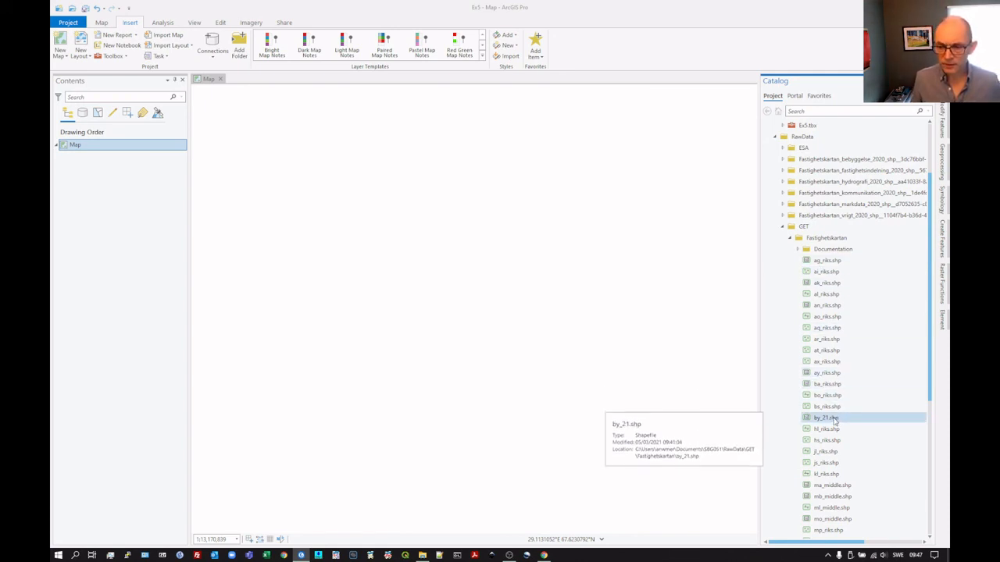
drag(834, 420, 542, 343)
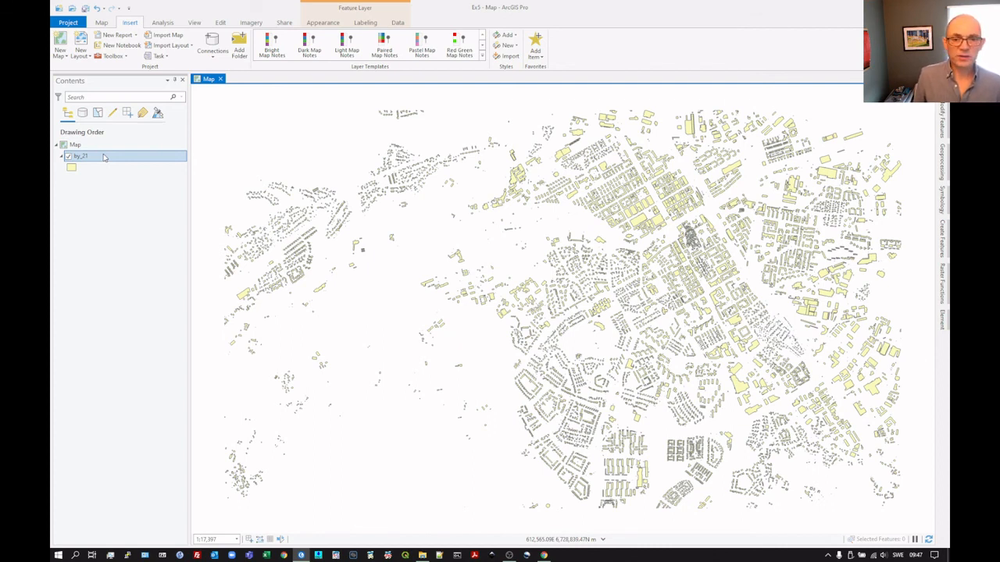
Open the by_21 layer's attribute table, enlarge it to examine the records, and close it.
right_click(104, 157)
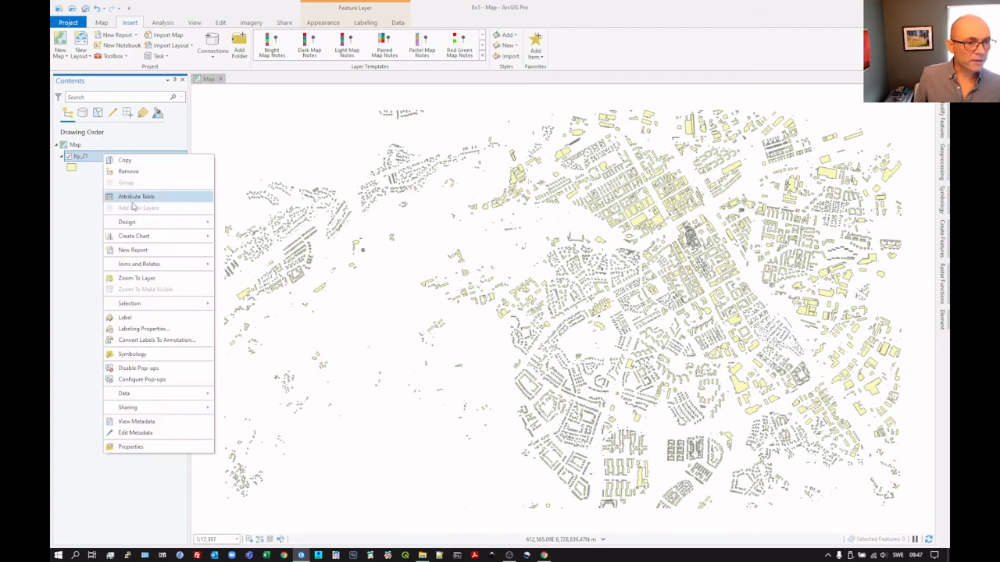
click(133, 196)
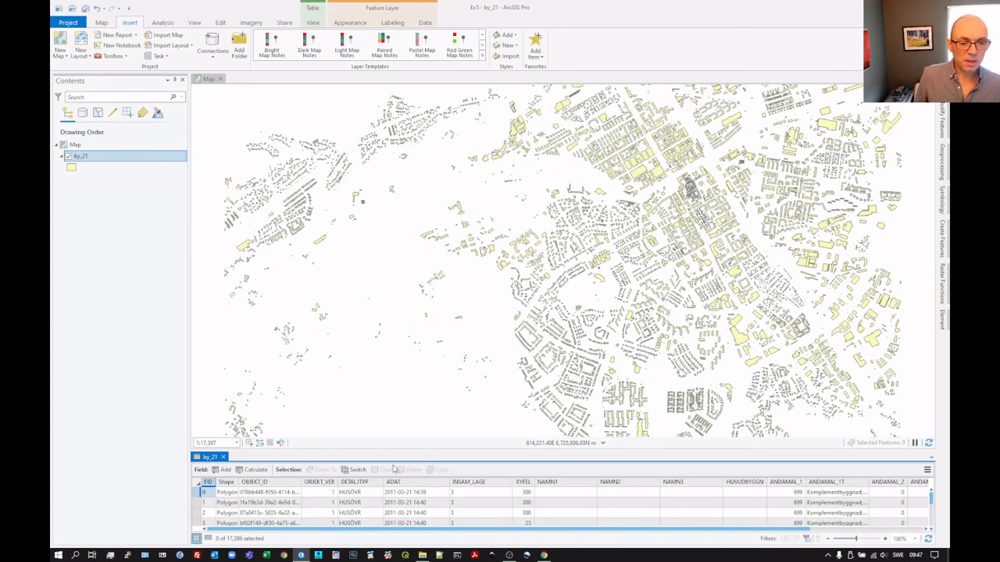
drag(422, 452, 438, 275)
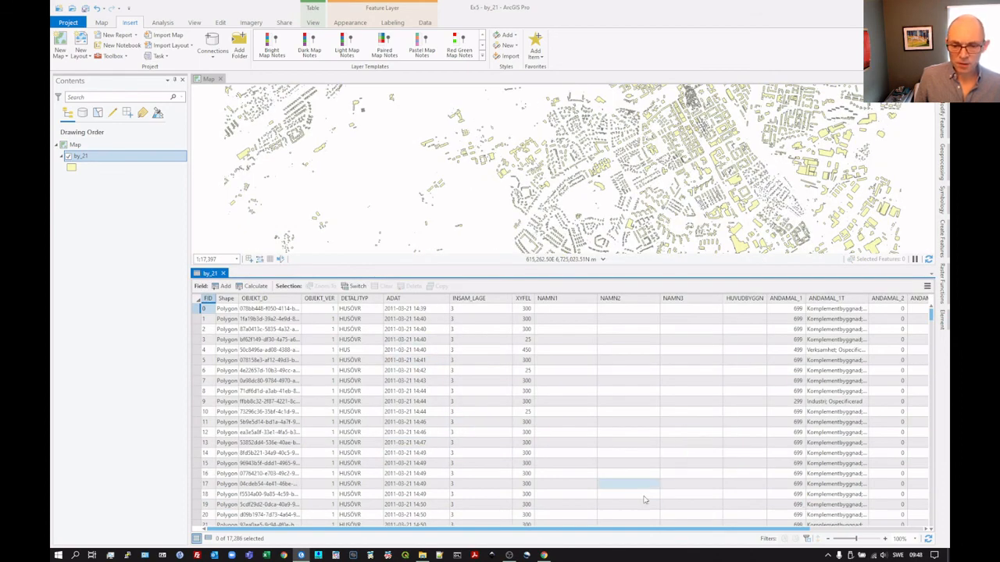
drag(644, 533, 515, 501)
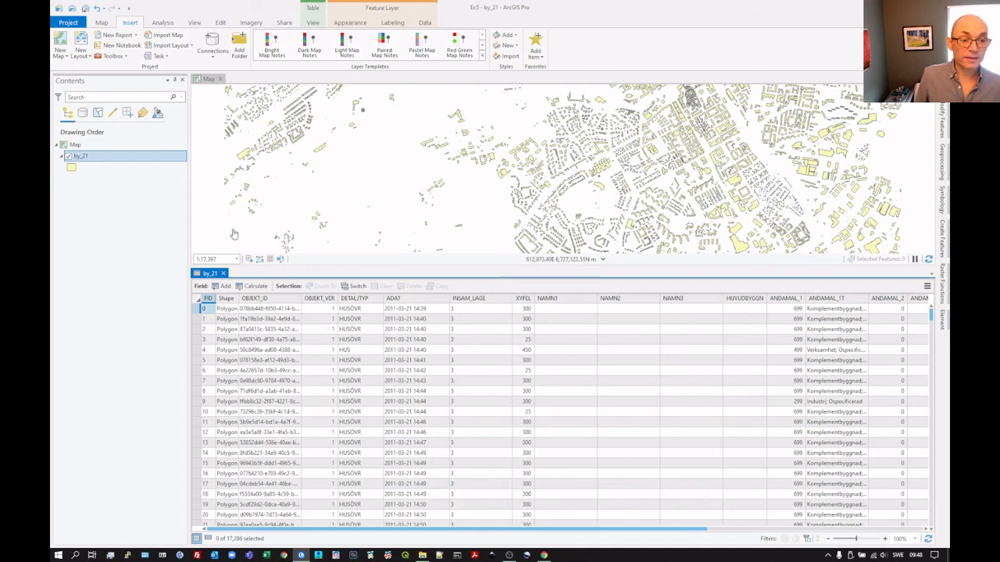
click(223, 274)
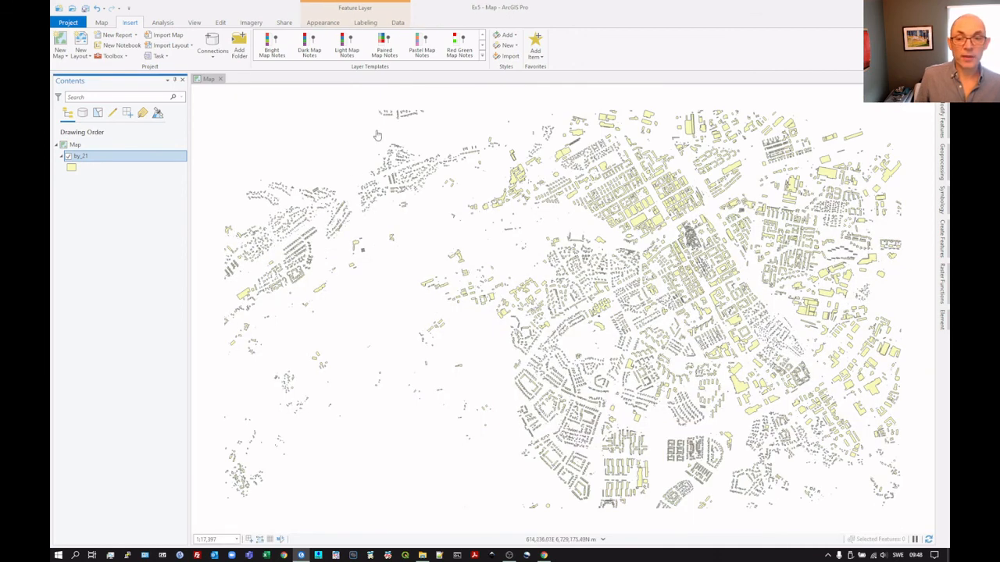
Remove the by_21 layer from the map.
right_click(87, 158)
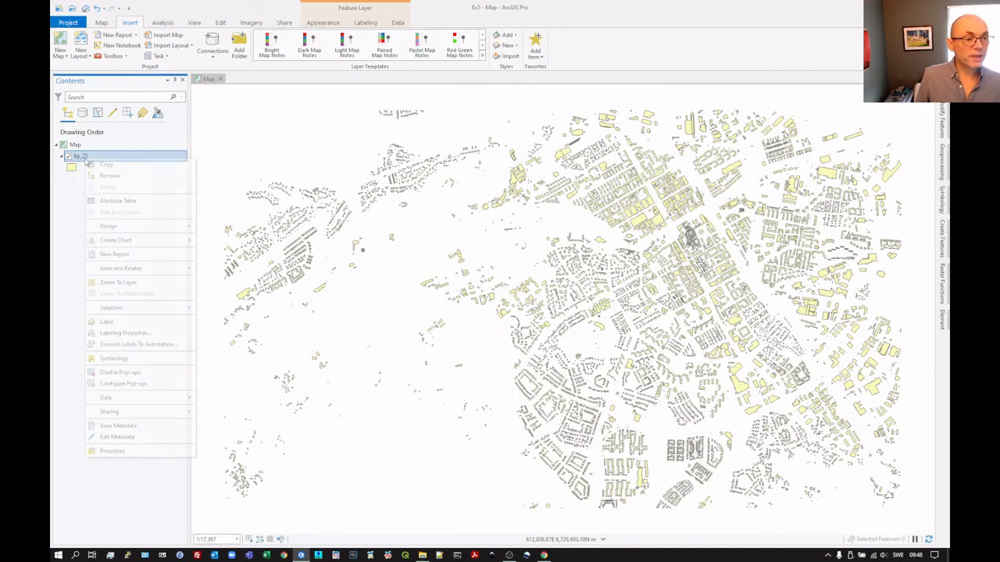
click(105, 177)
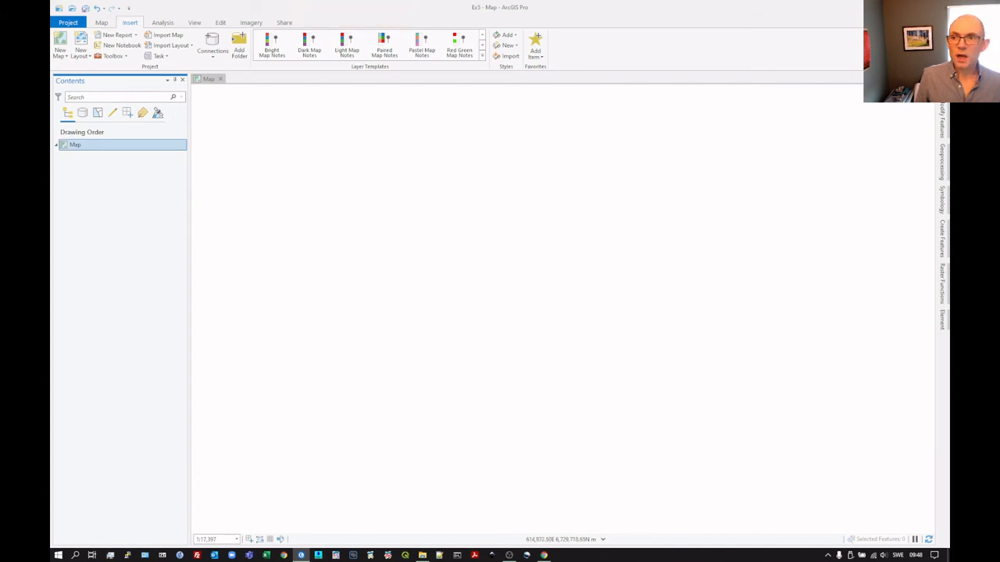
Add Fastighetskartan_HiG.lyrx from the Fastighetskartan Documentation\arcgis folder to the map and expand its group layer.
click(942, 85)
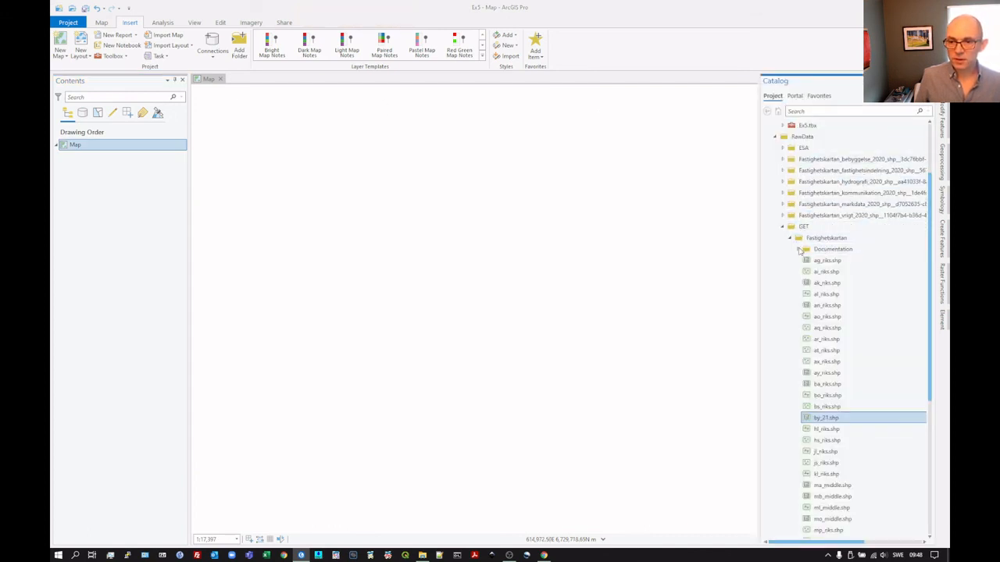
click(798, 249)
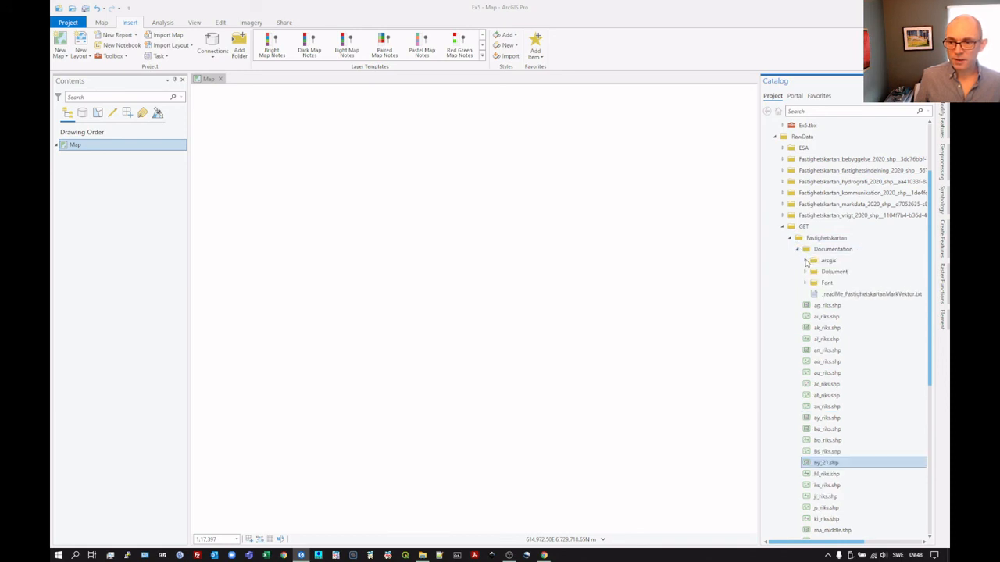
click(805, 261)
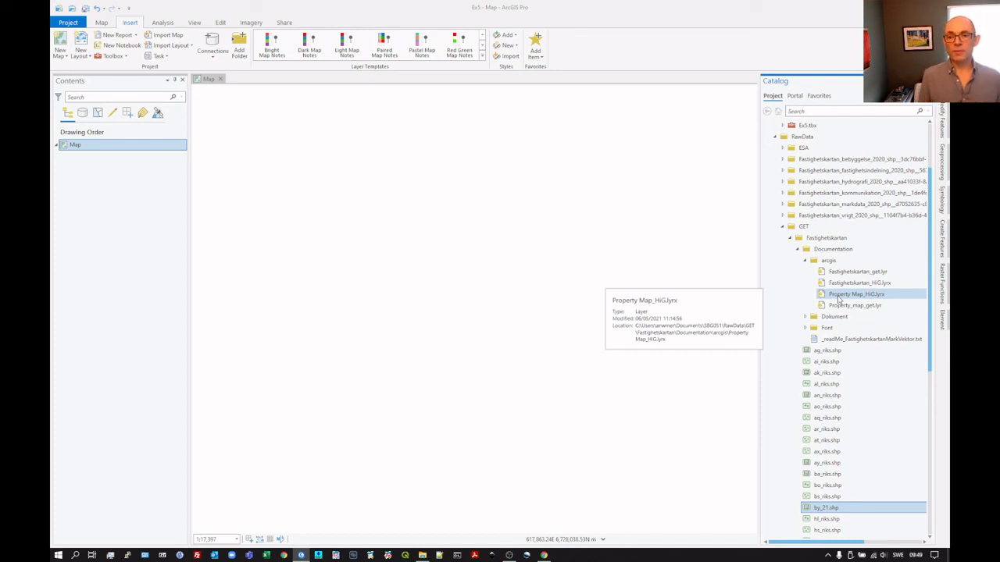
click(858, 283)
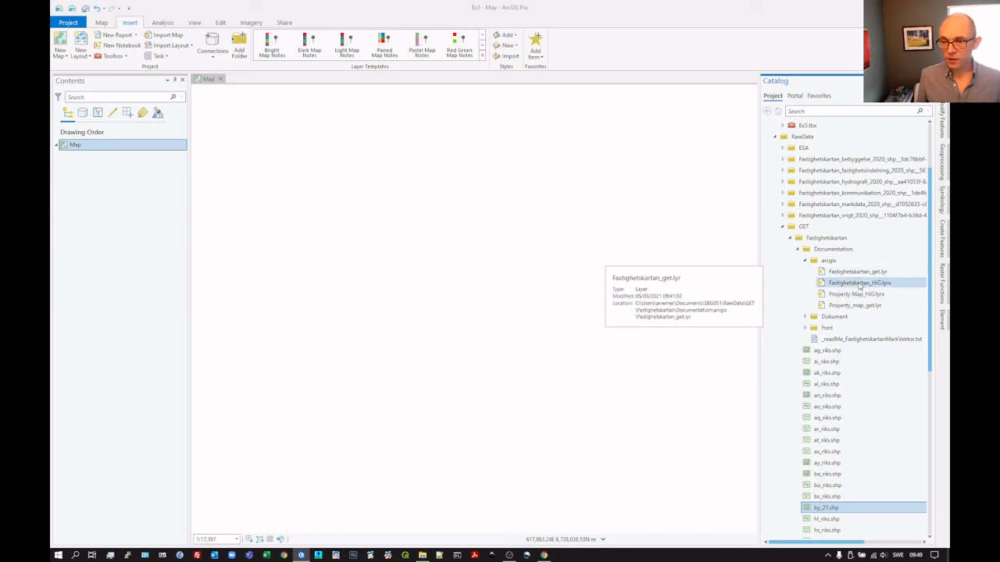
drag(858, 282, 535, 257)
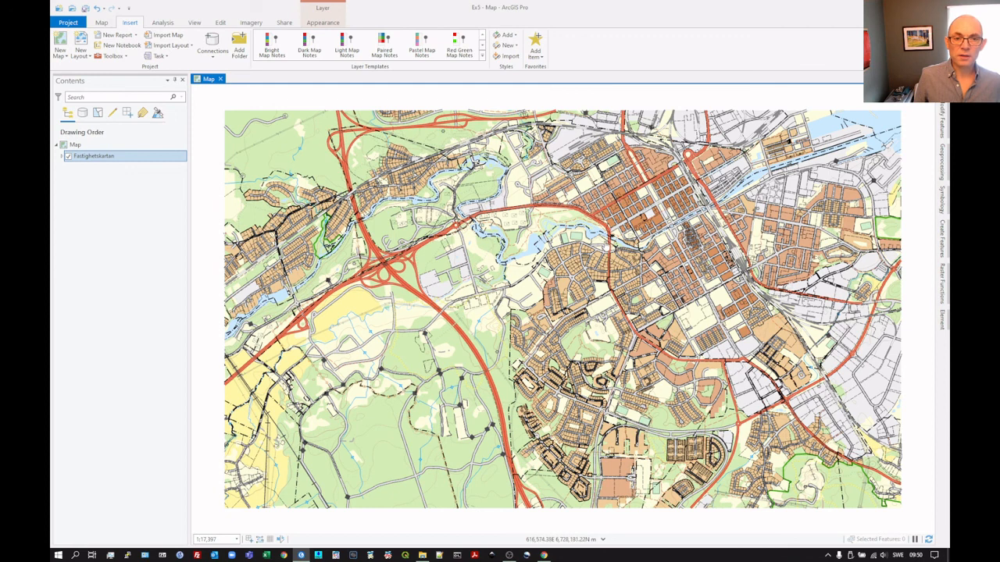
click(61, 156)
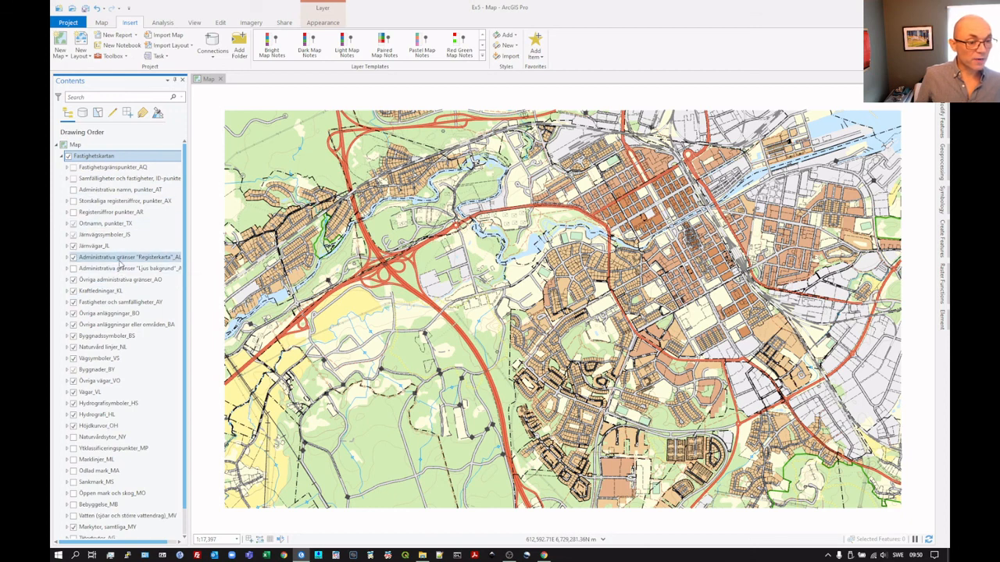
Examine the visibility range and display settings in the layer properties of Järnvägssymboler_JS, and close the properties.
scroll(117, 274, down, 1)
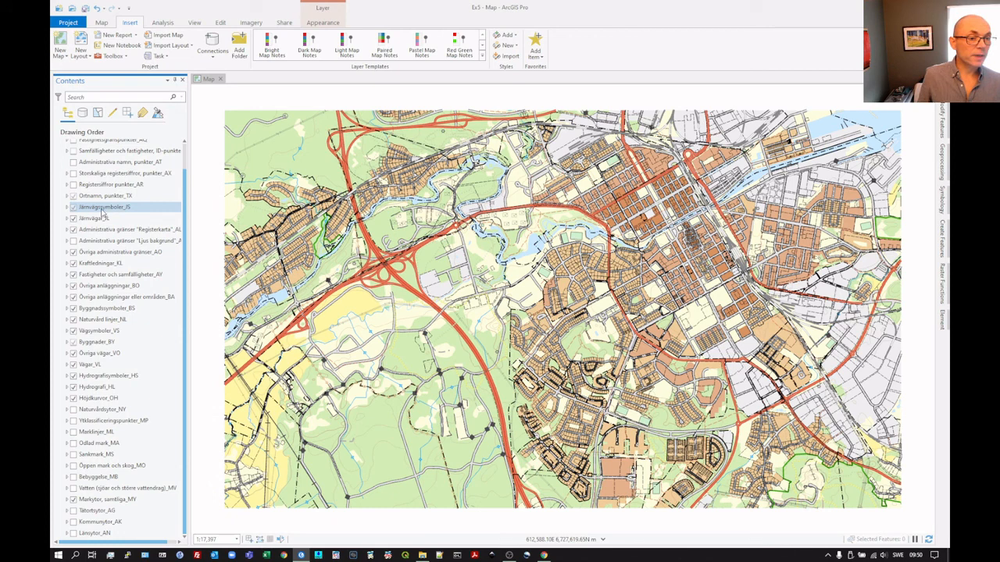
right_click(103, 209)
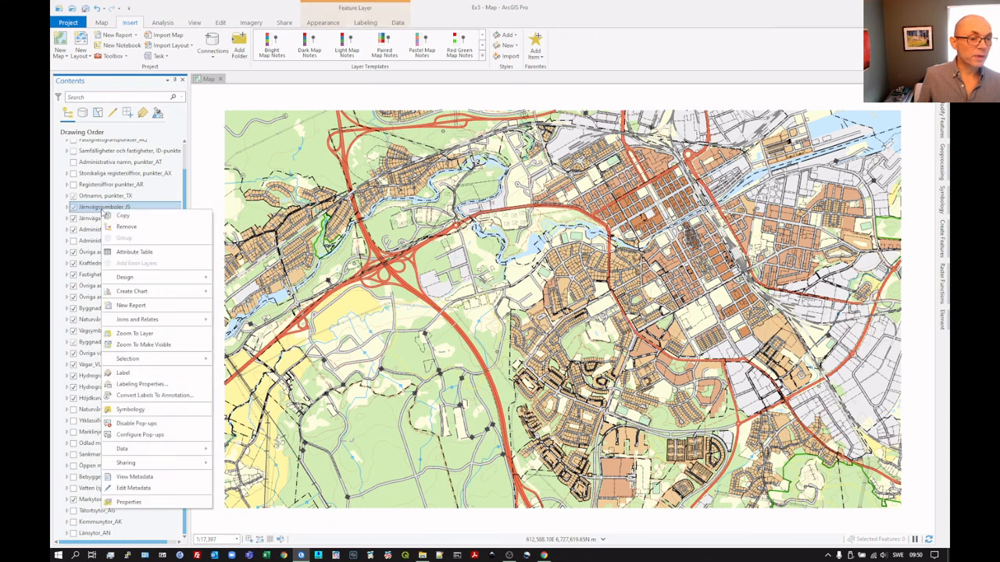
click(126, 502)
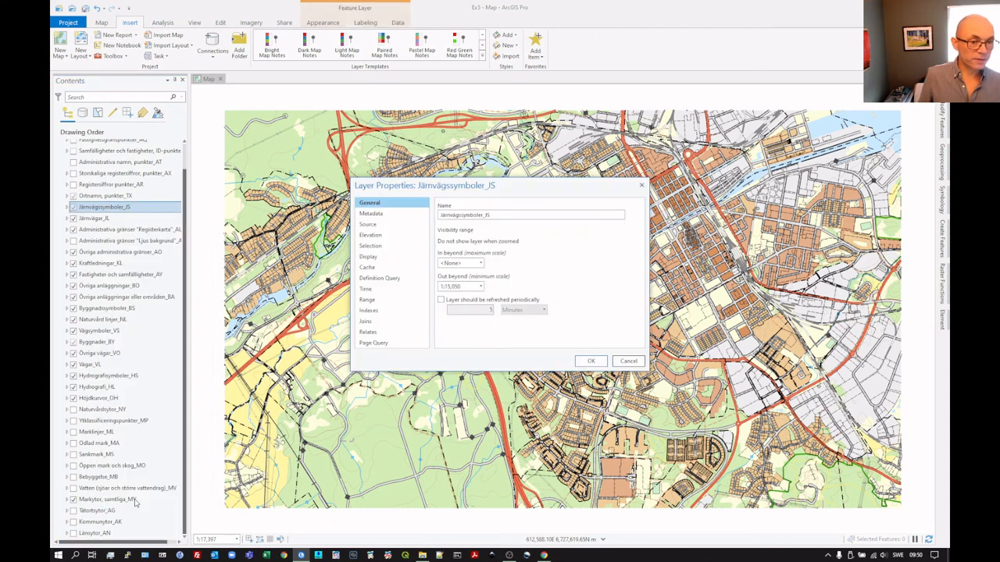
click(369, 257)
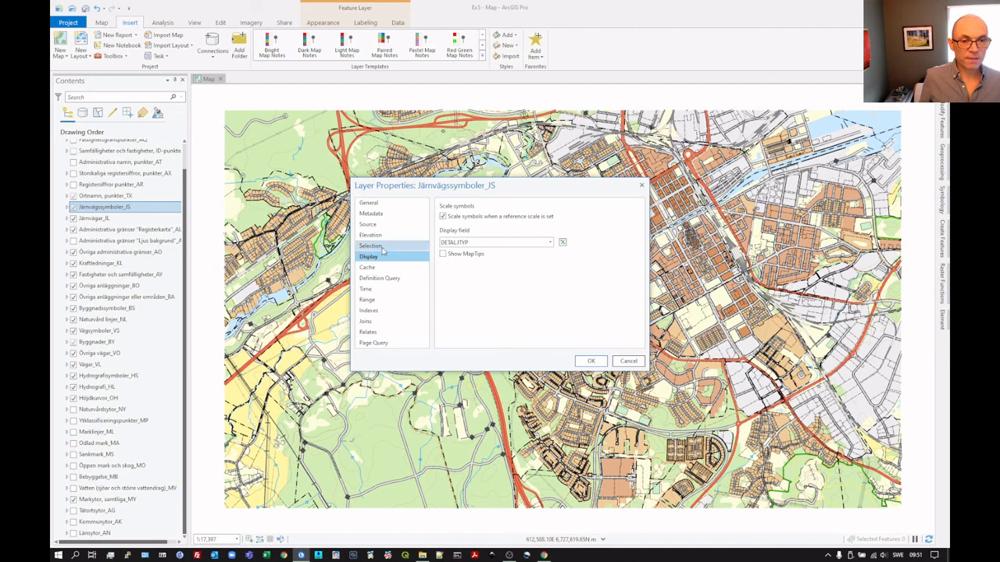
click(370, 300)
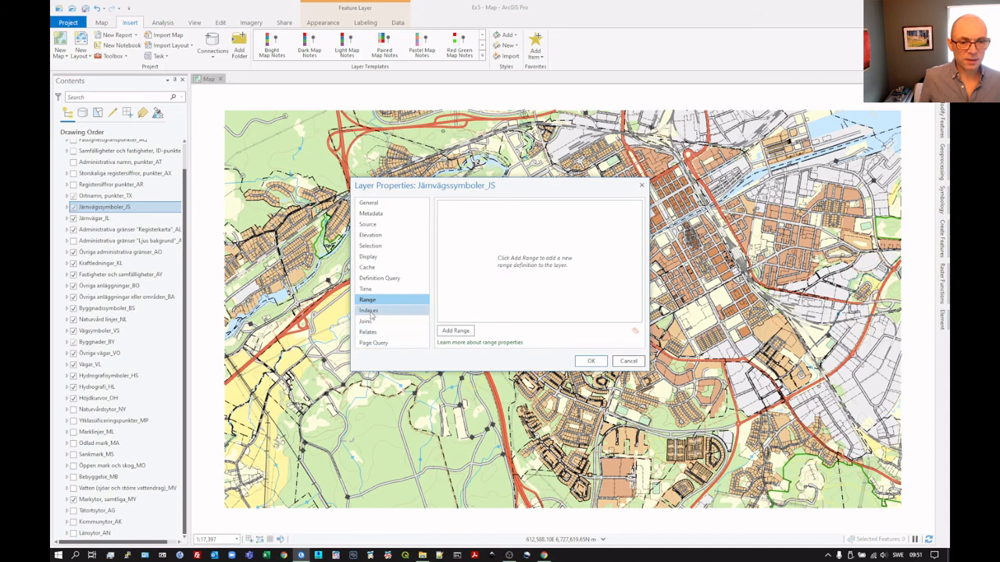
click(373, 258)
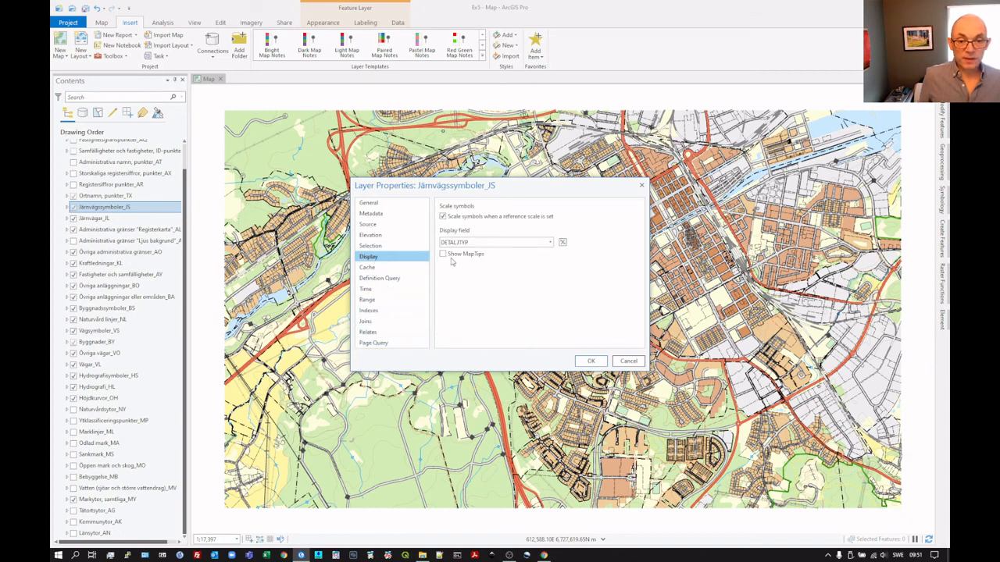
click(373, 203)
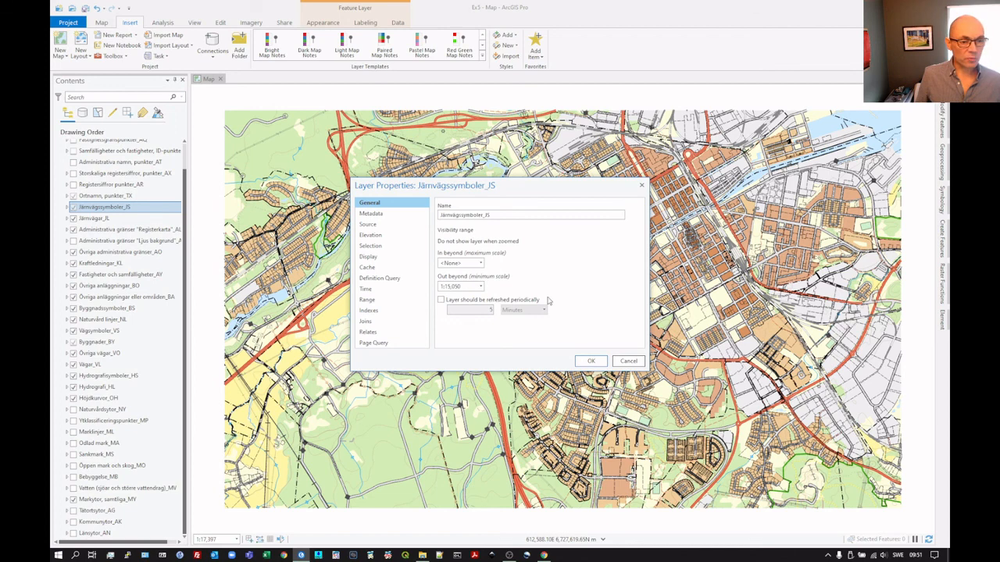
click(597, 363)
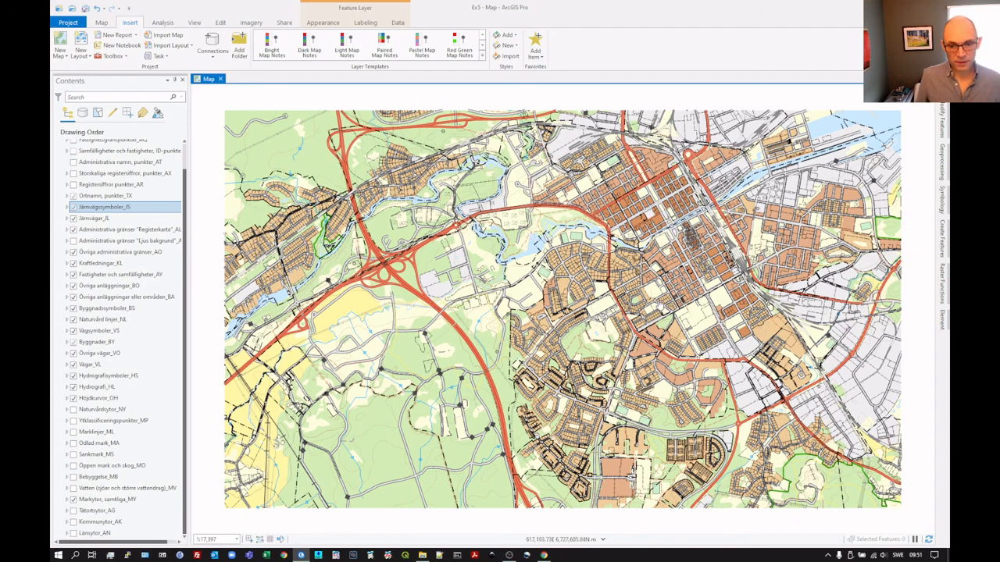
Compare how the Fastighetskartan sublayers, particularly Byggnader_BY, draw at a closer and a wider map scale.
scroll(730, 246, up, 2)
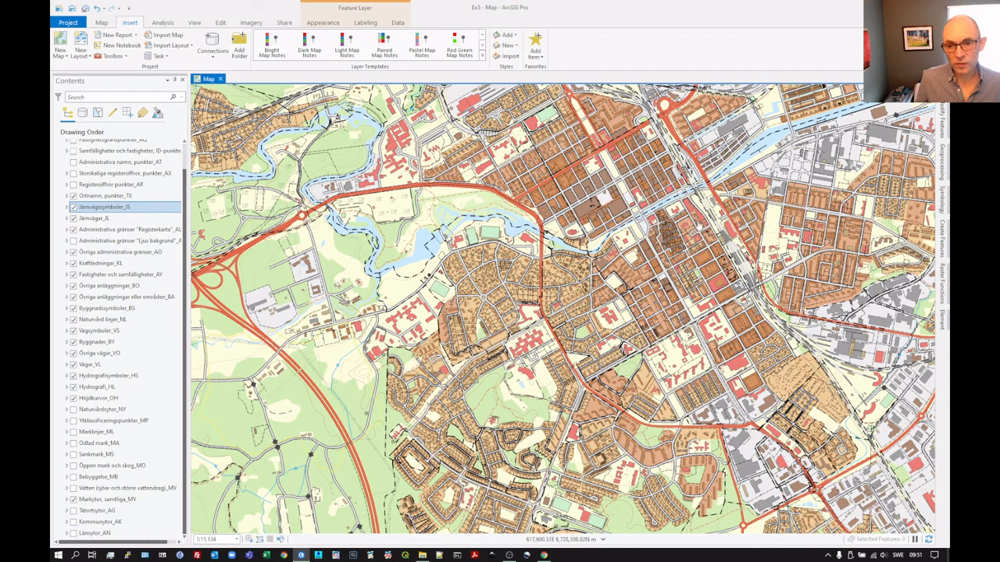
scroll(754, 148, down, 1)
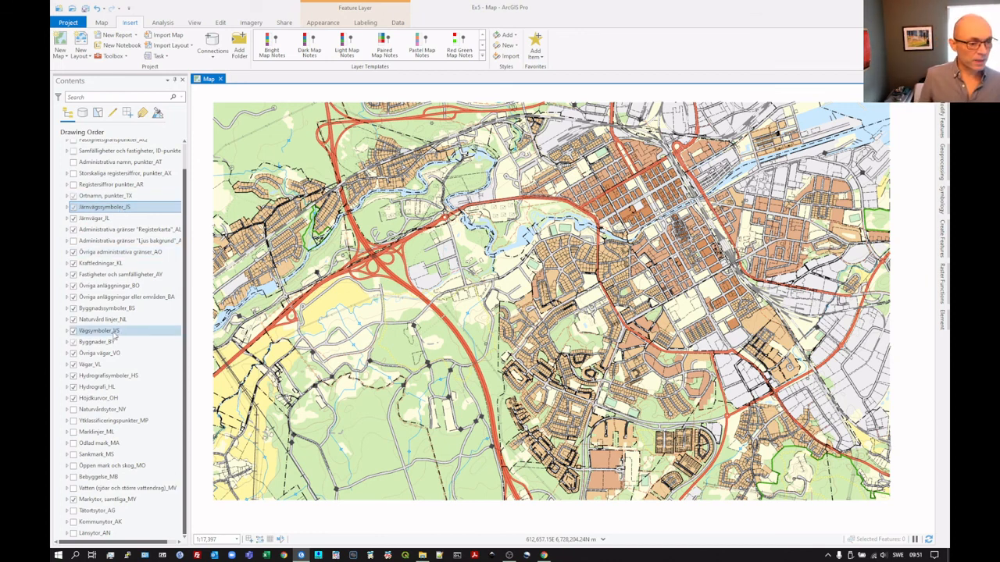
click(73, 343)
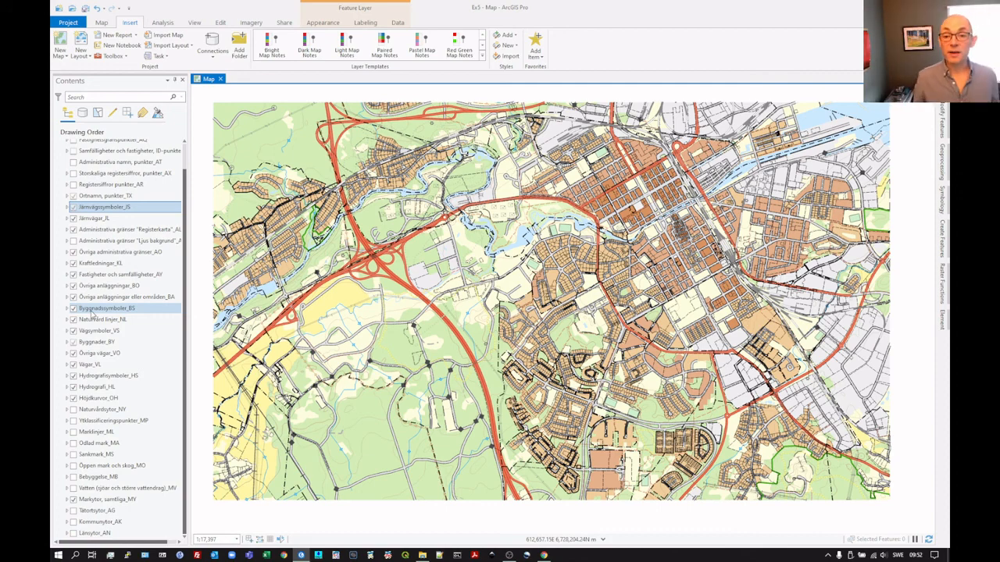
Switch to the Network Analysis page in Chrome and read the exercise instructions from Files and layers through More on paths to The data.
key(alt+Tab)
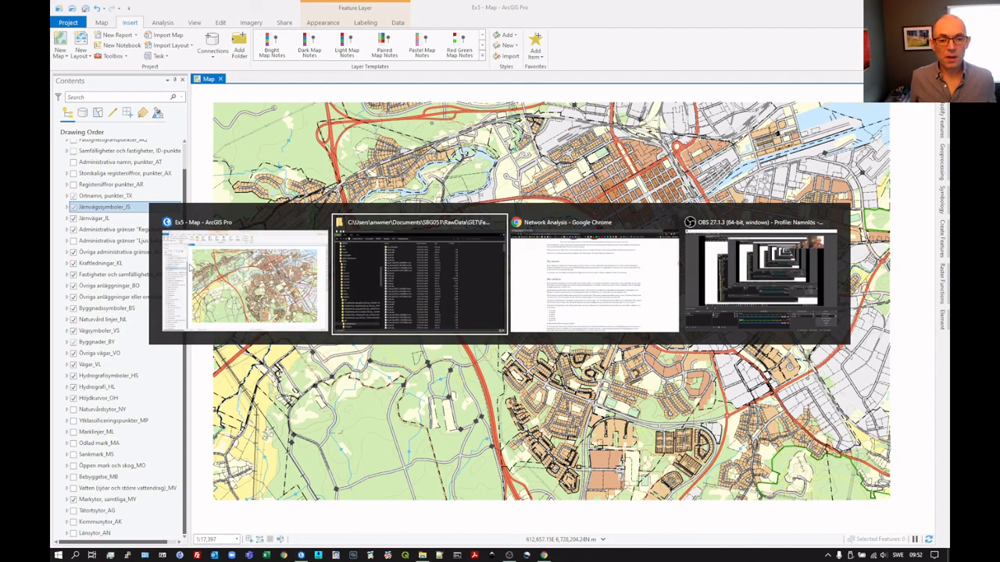
key(alt+Tab)
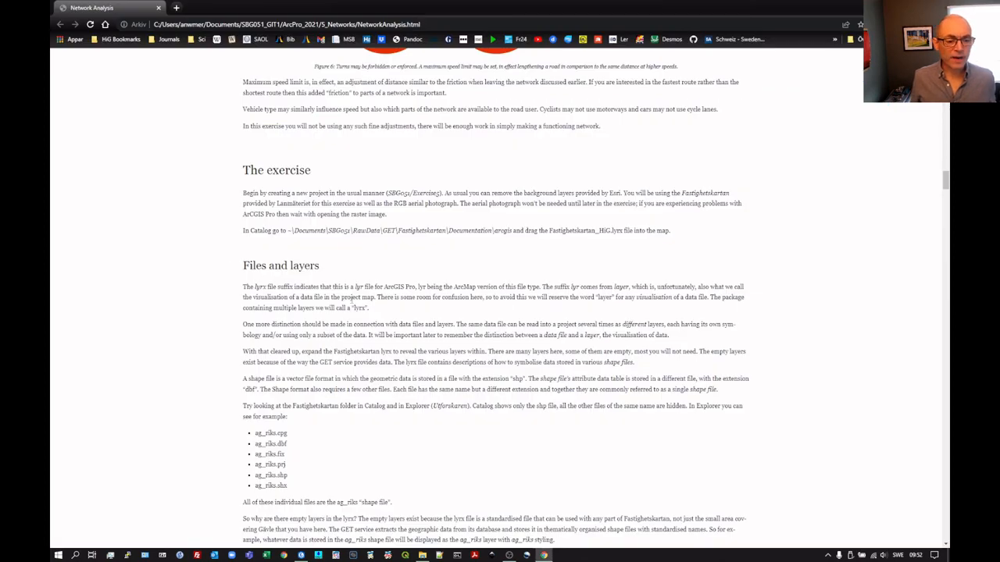
scroll(360, 297, down, 1)
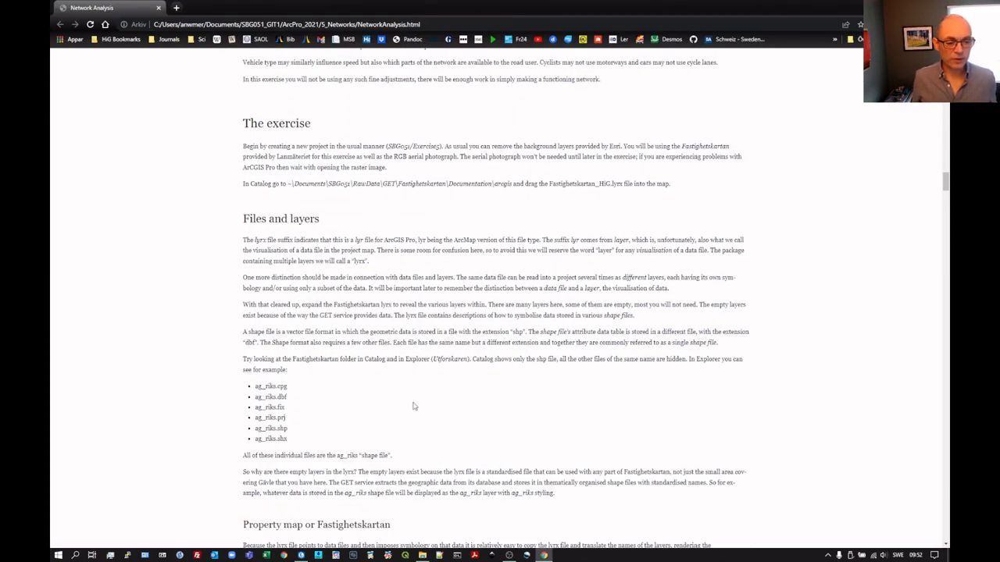
scroll(416, 397, down, 1)
scroll(426, 390, down, 2)
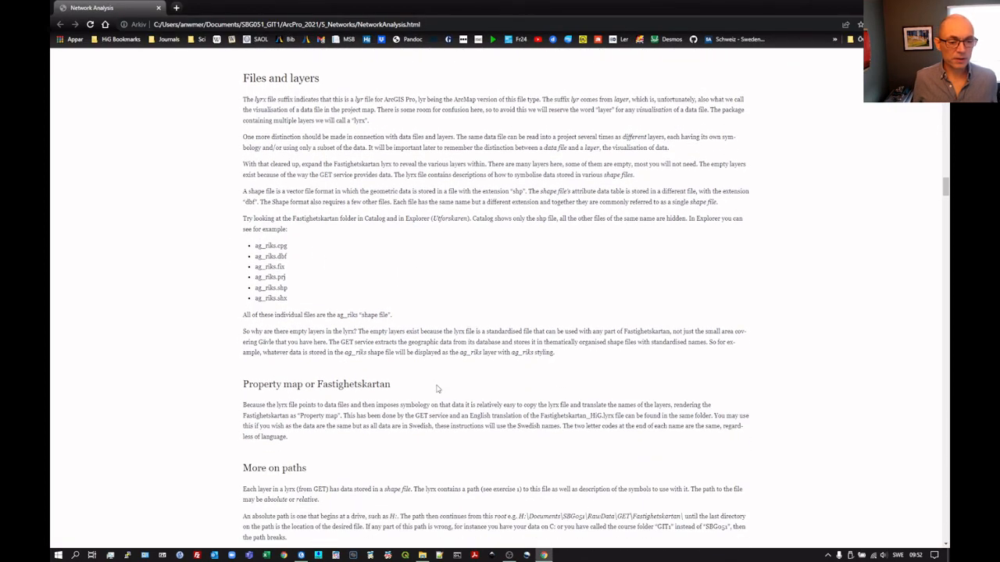
scroll(437, 386, down, 1)
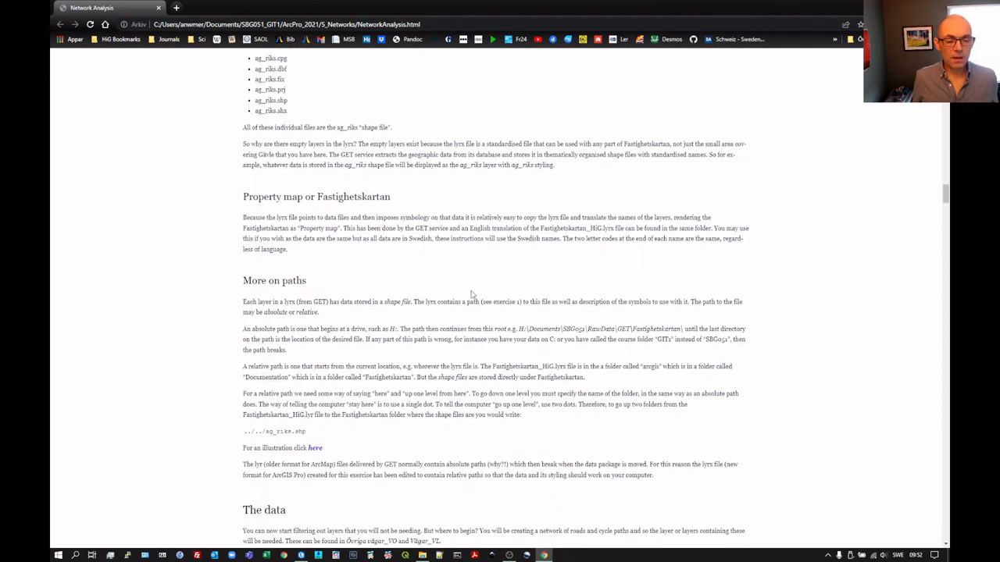
key(alt+Tab)
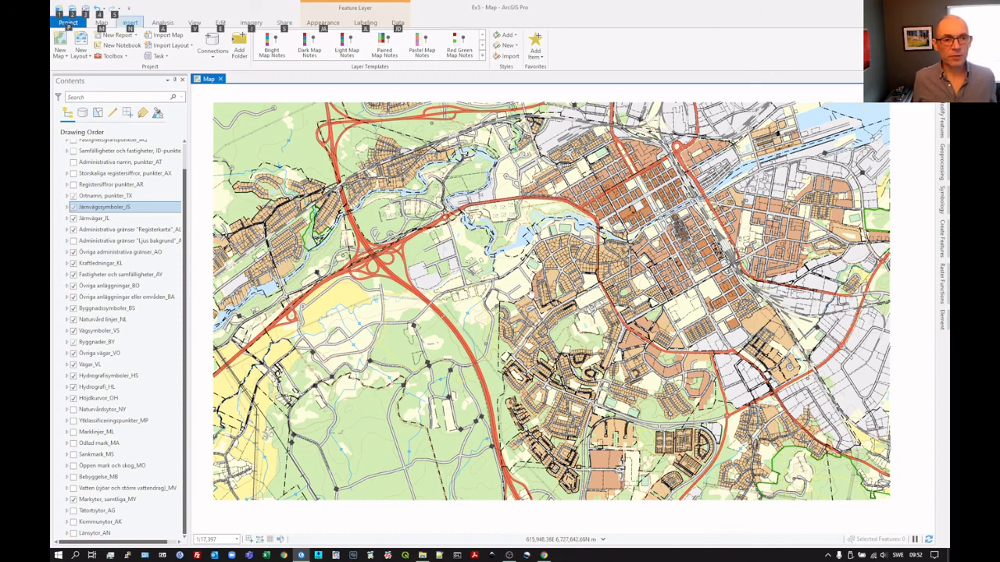
key(alt+Tab)
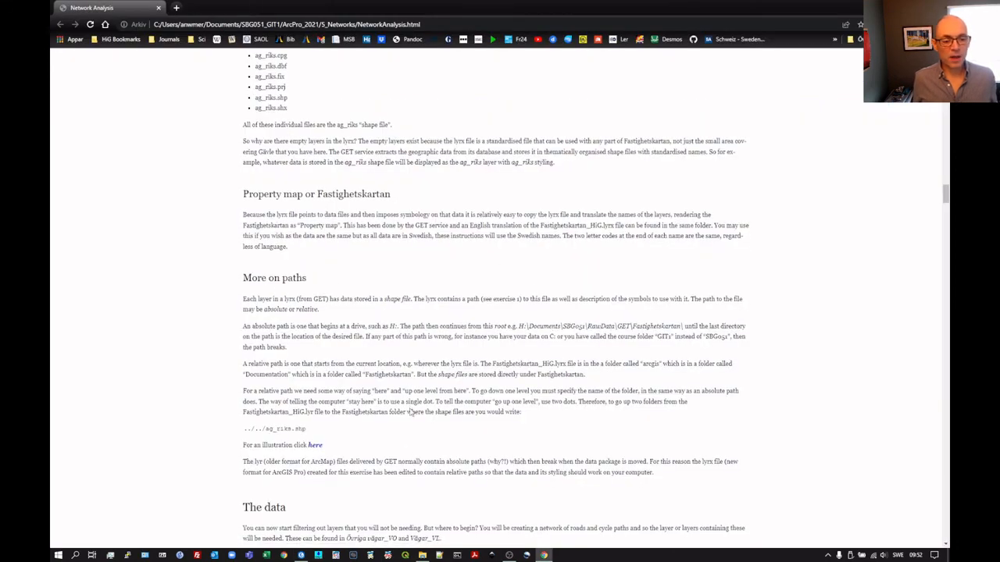
scroll(405, 460, down, 1)
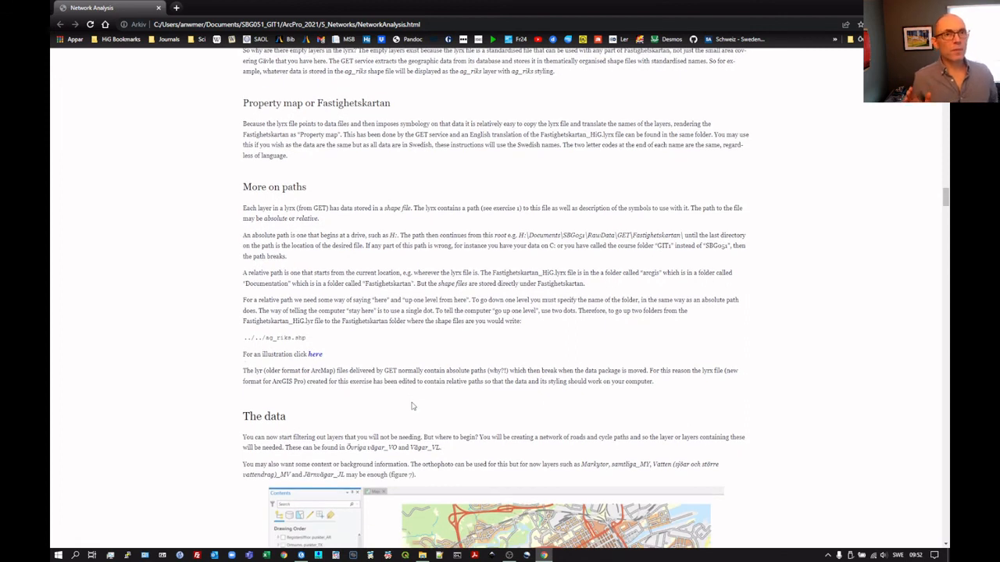